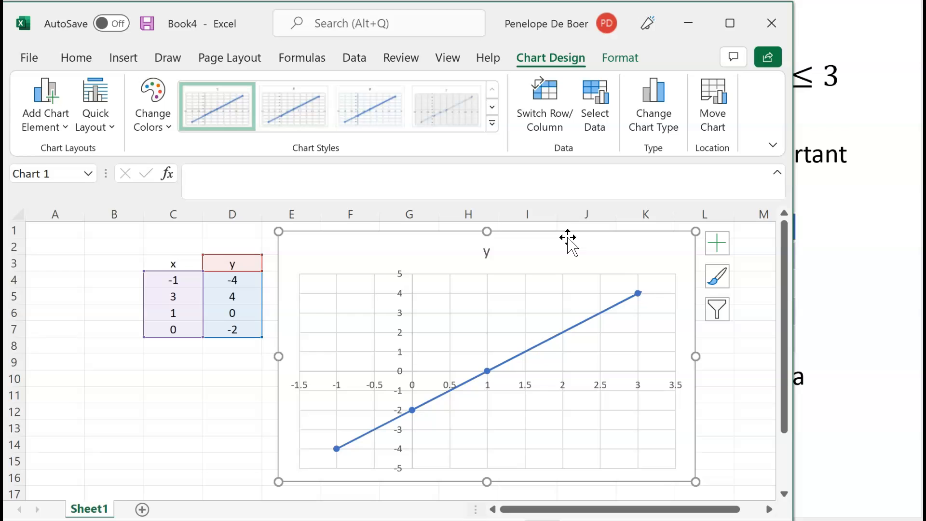
- Change the chart title to "Sample graph of a straight line"
click(496, 260)
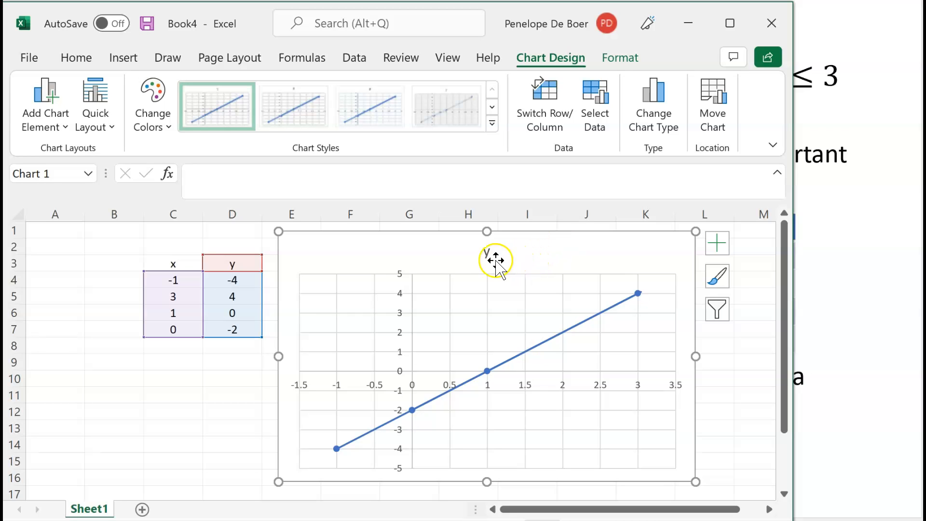
click(482, 251)
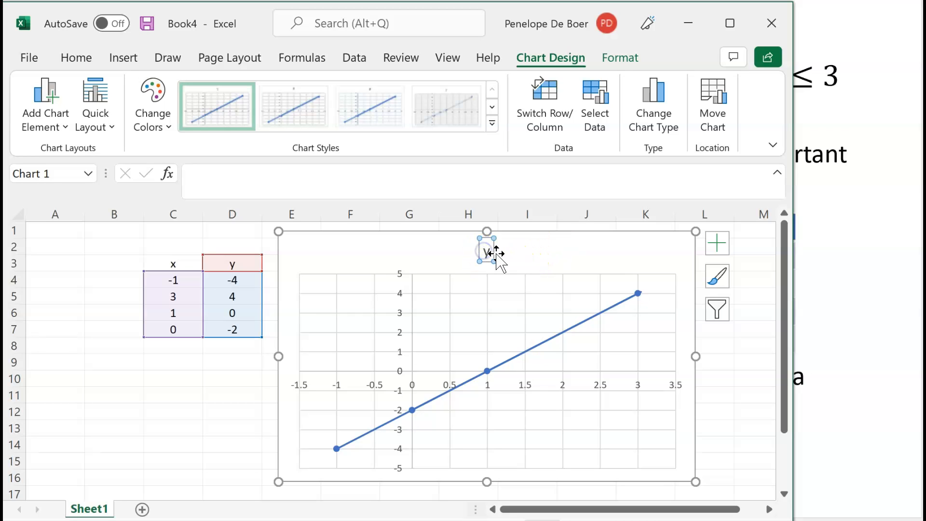
click(486, 248)
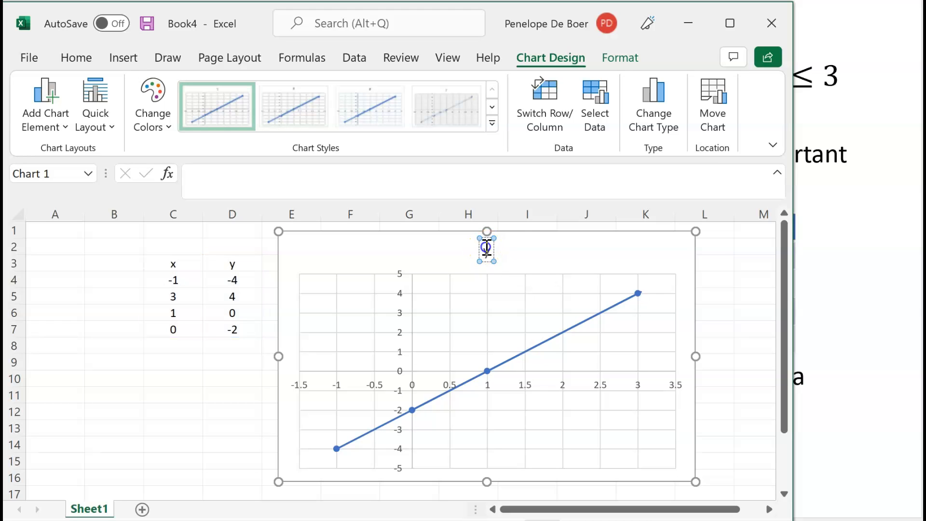
text(Sample grap)
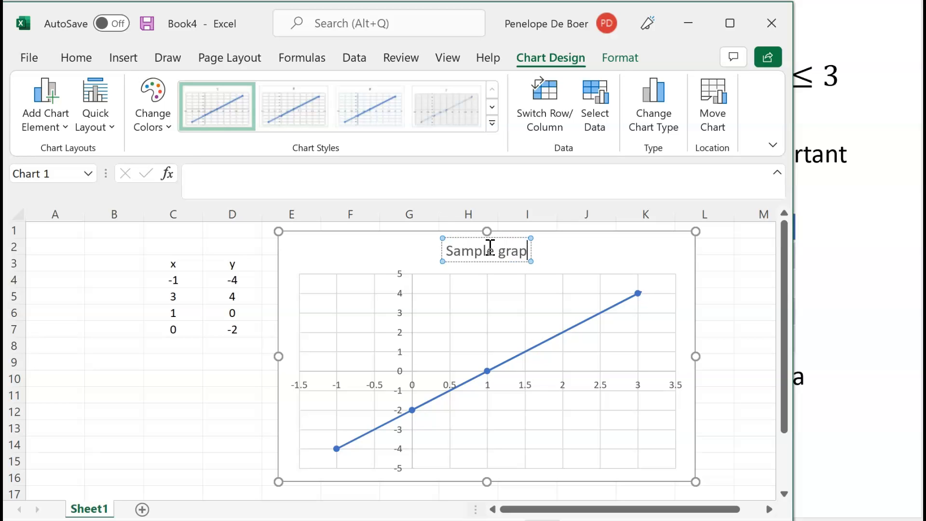
text(h of a strai)
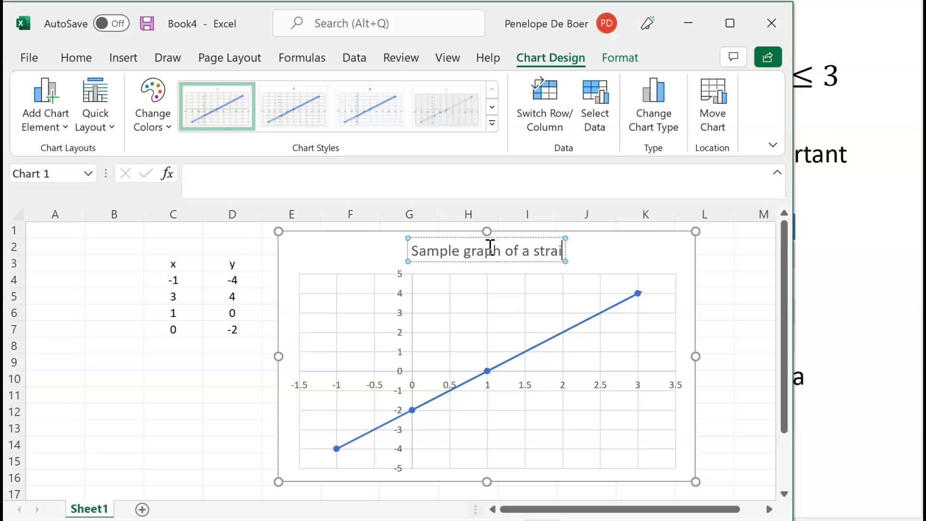
text(ght line)
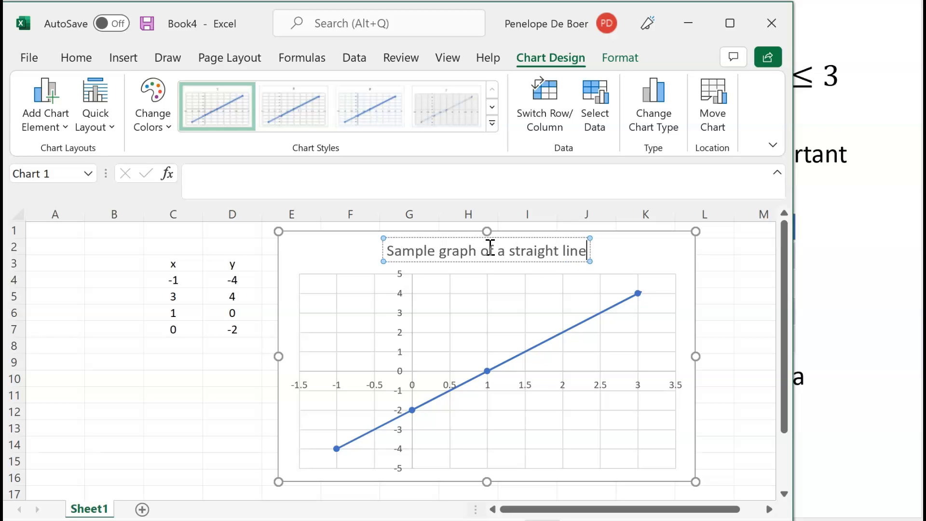
- Set the maximum bound of the chart's horizontal axis to 4 and close the axis formatting options
click(657, 372)
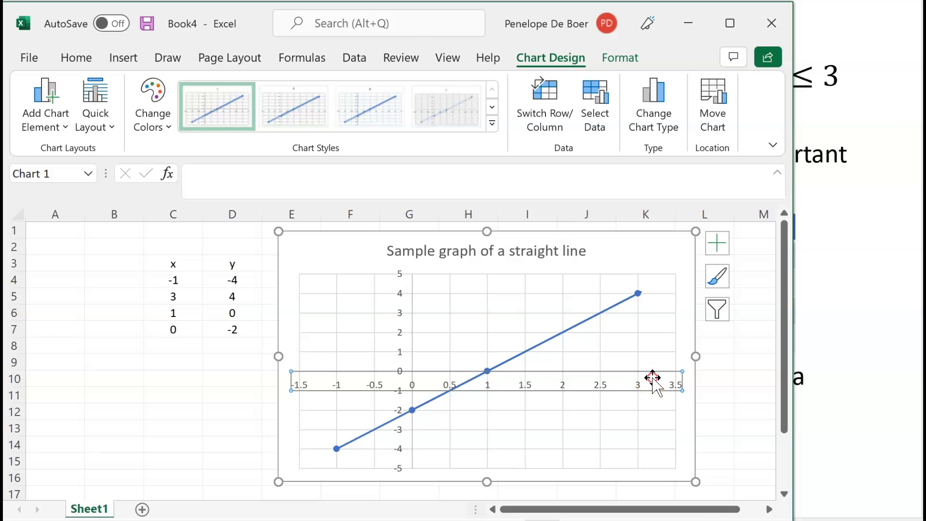
right_click(652, 377)
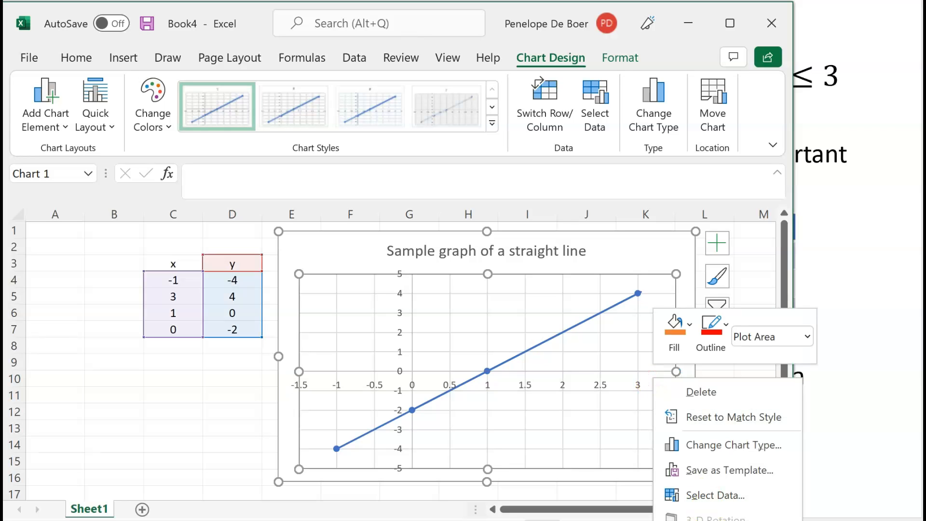
click(625, 373)
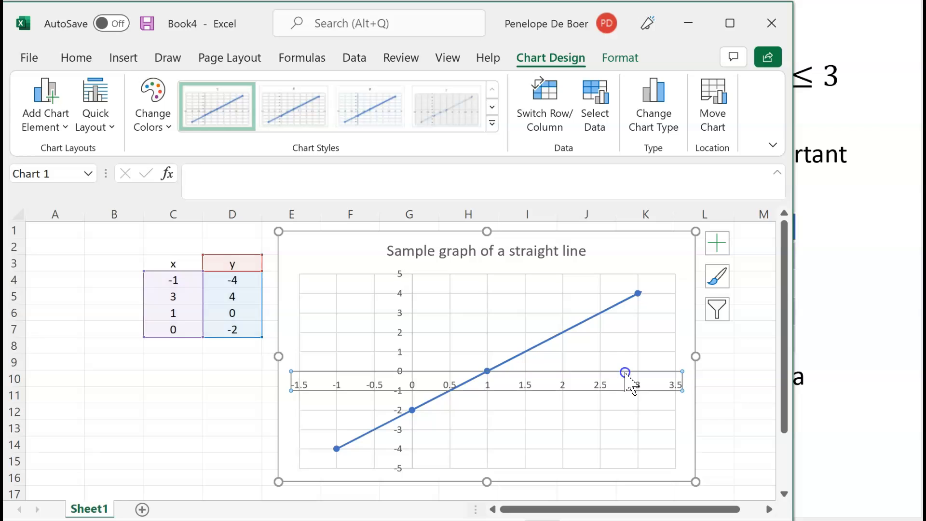
right_click(625, 374)
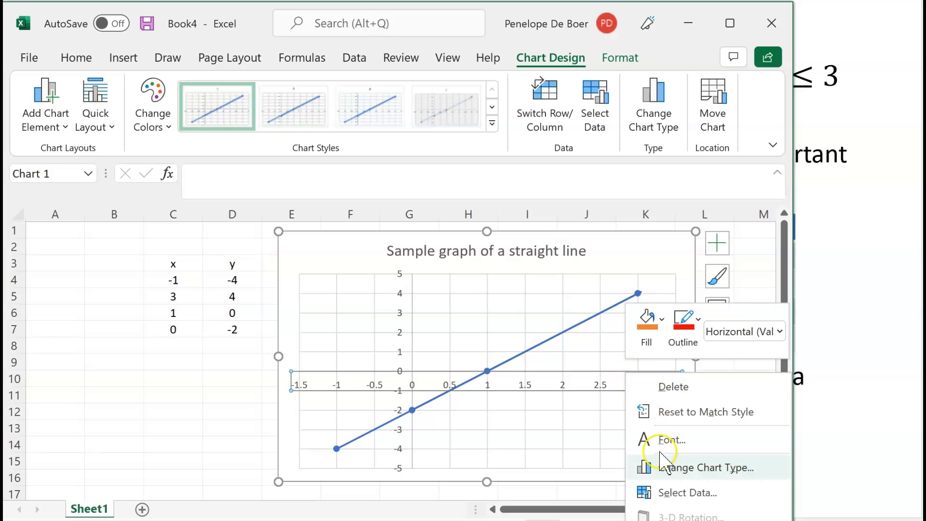
click(689, 518)
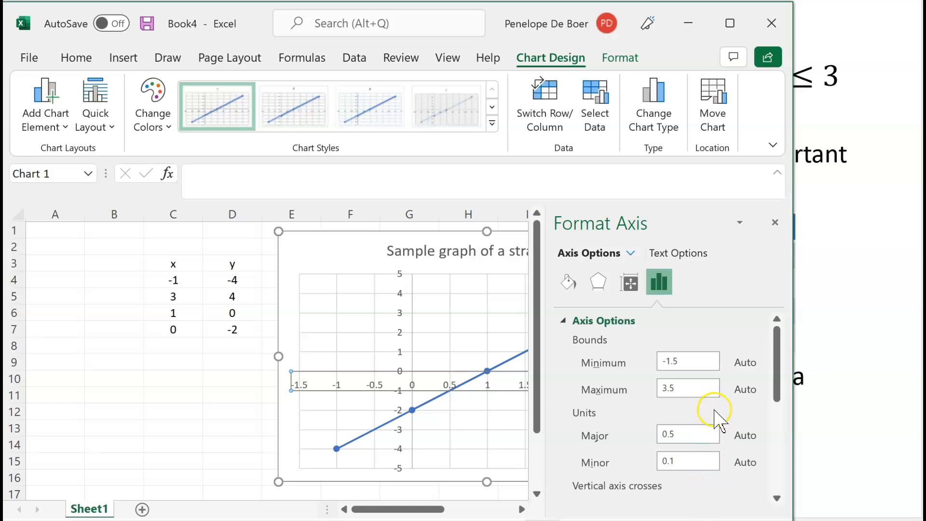
drag(689, 388, 661, 392)
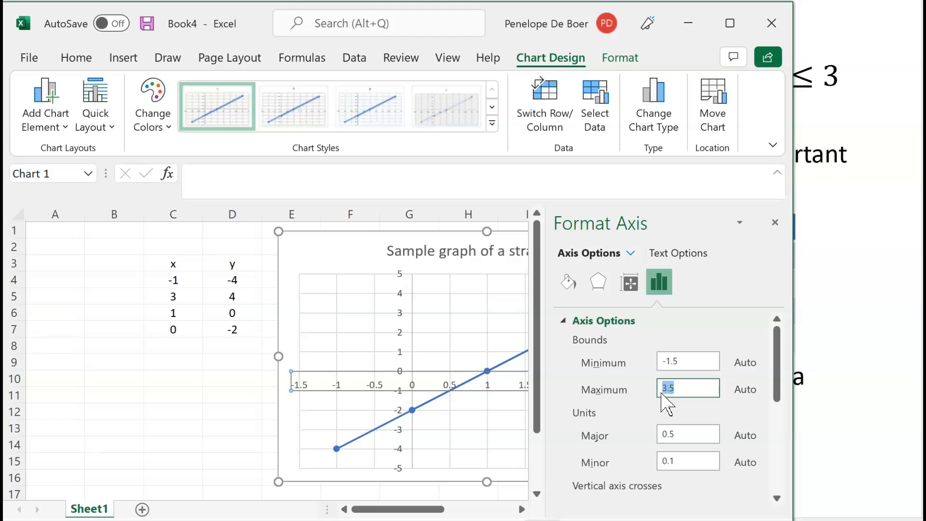
text(4)
click(699, 434)
text(4)
click(504, 441)
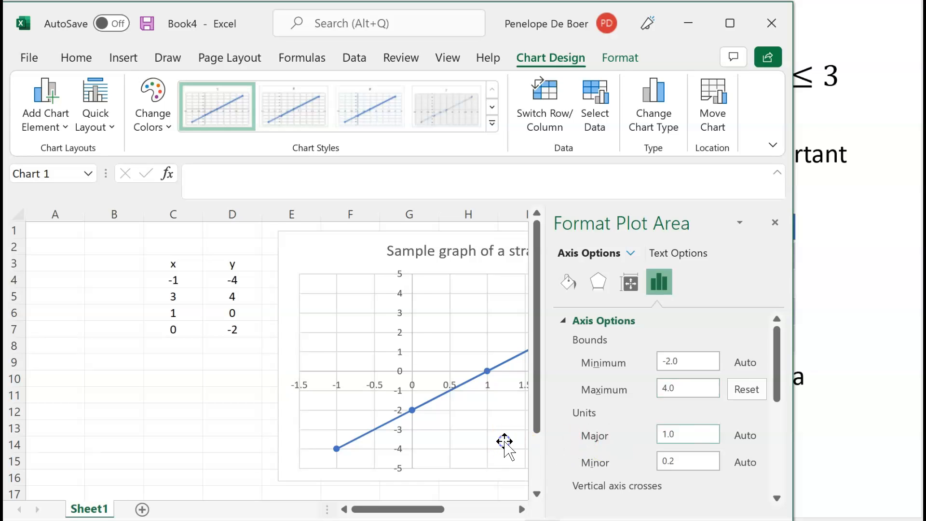
click(775, 222)
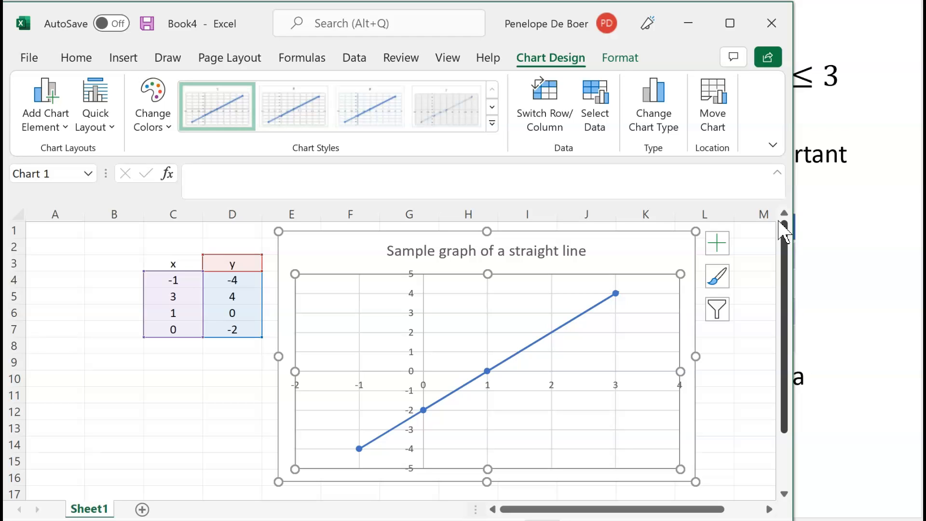
- Add axis titles to the chart and replace the horizontal axis title's text with "x"
click(721, 246)
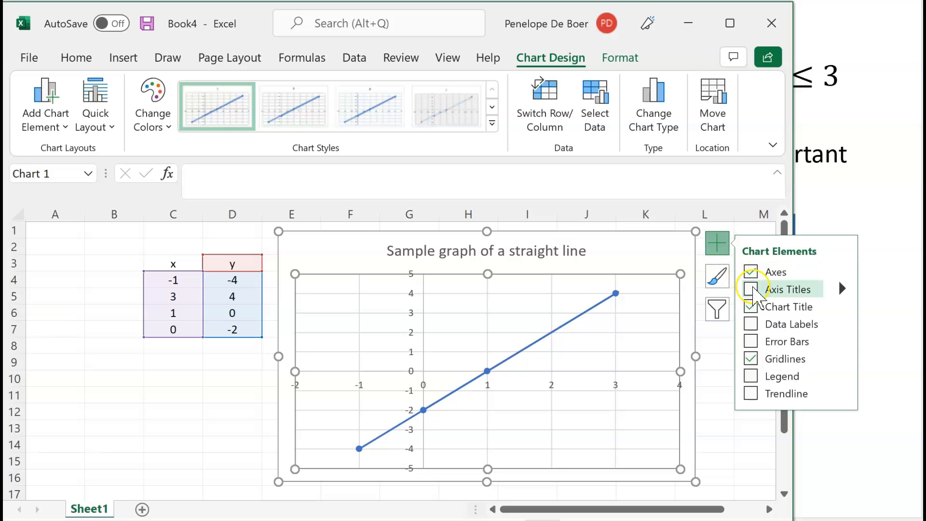
click(752, 289)
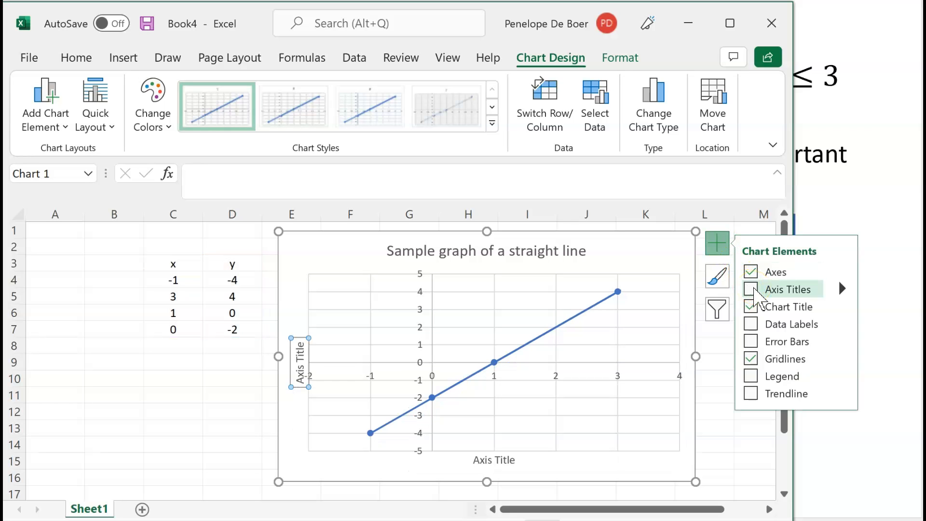
click(542, 470)
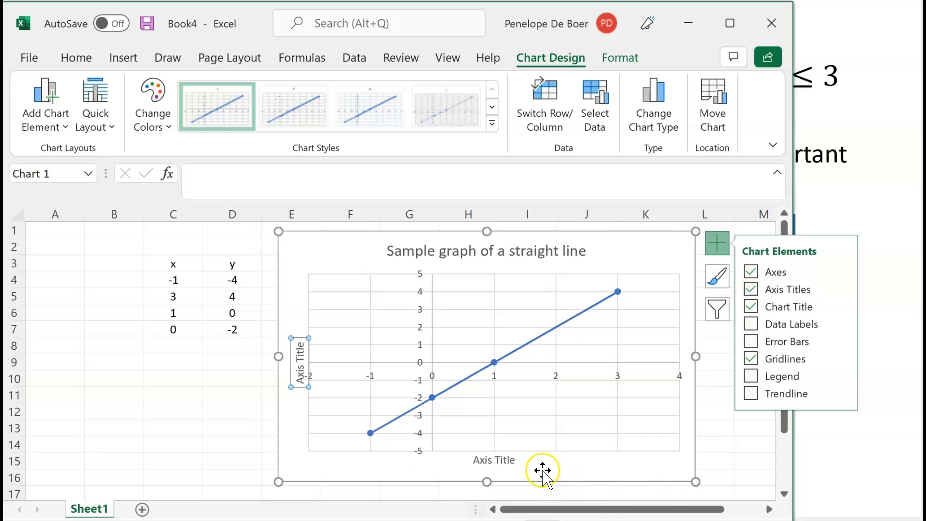
click(511, 460)
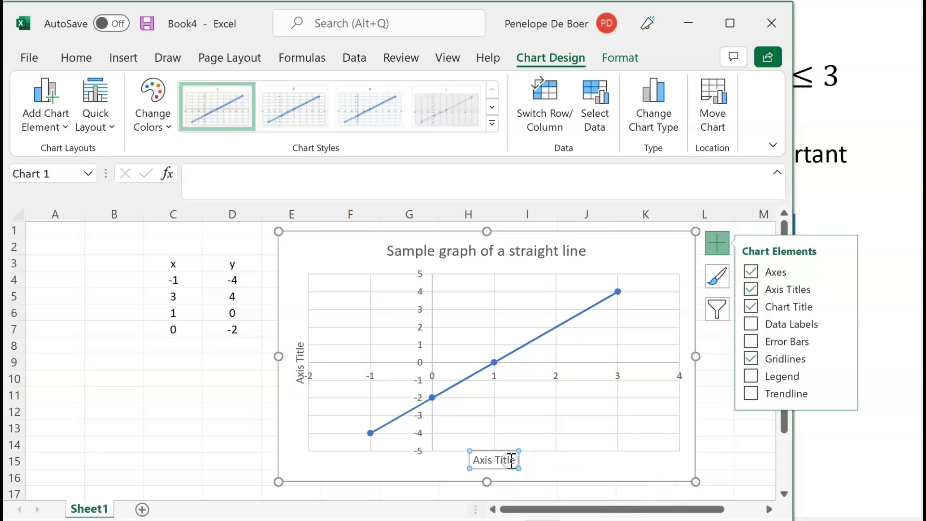
drag(474, 459, 517, 460)
key(Delete)
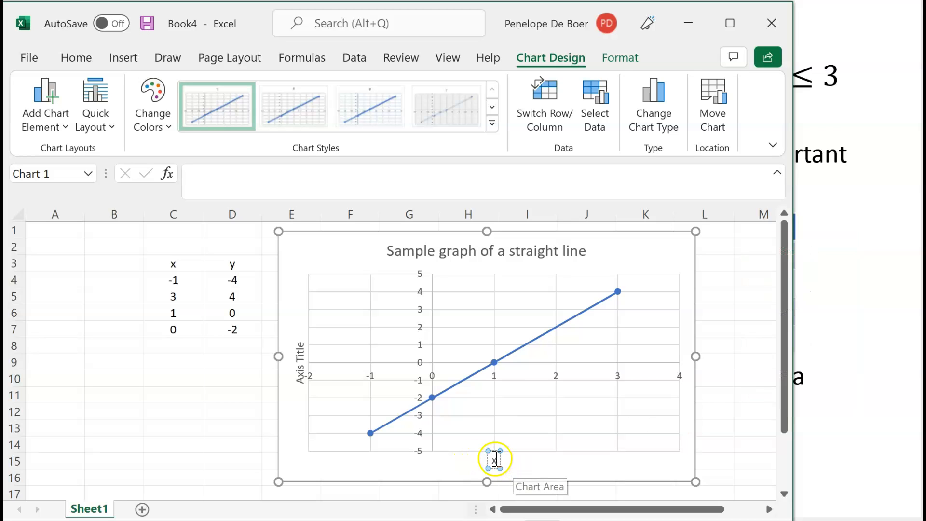
text(x)
- Move the "x" axis title from below the plot to just beyond the positive end of the horizontal axis
drag(496, 449, 695, 362)
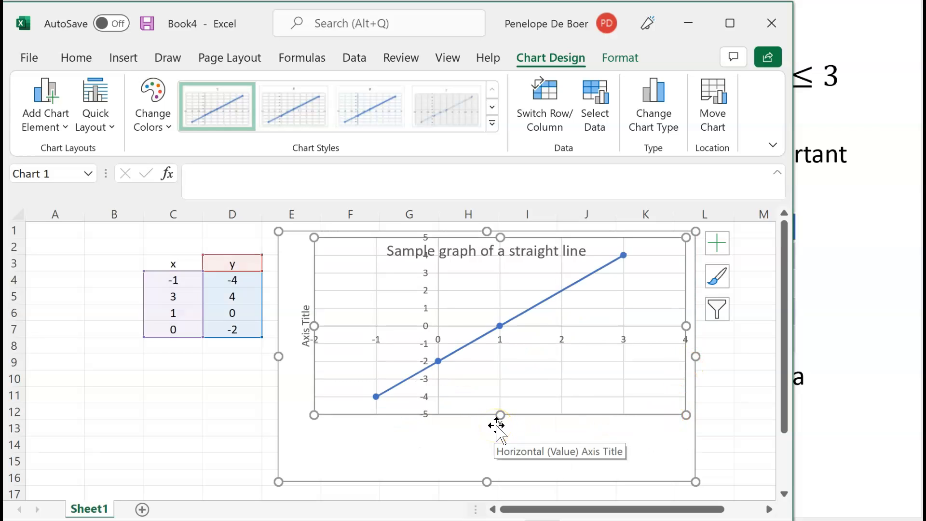
key(ctrl+z)
click(496, 459)
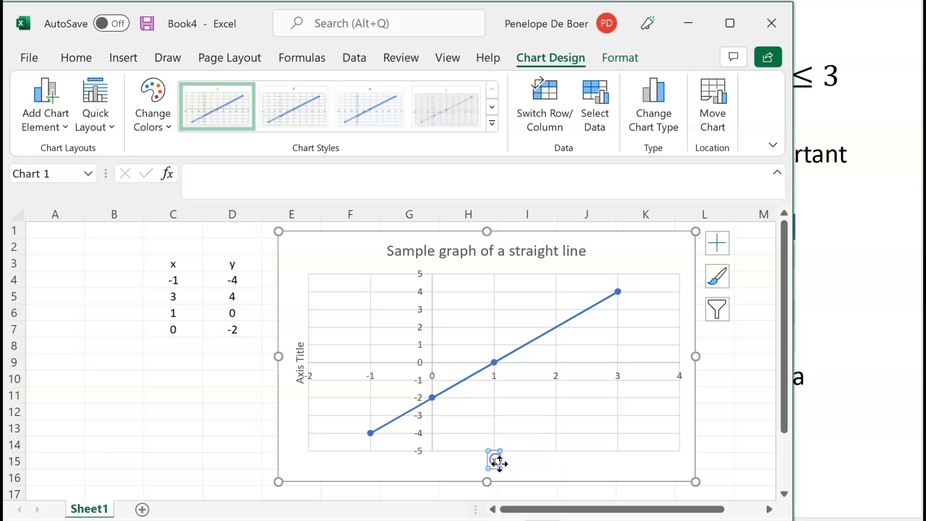
drag(500, 458, 448, 449)
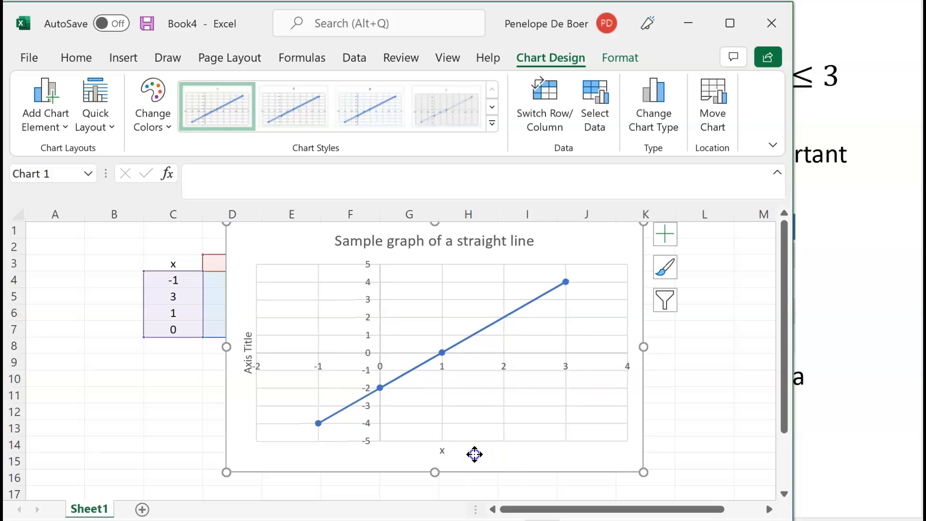
click(441, 451)
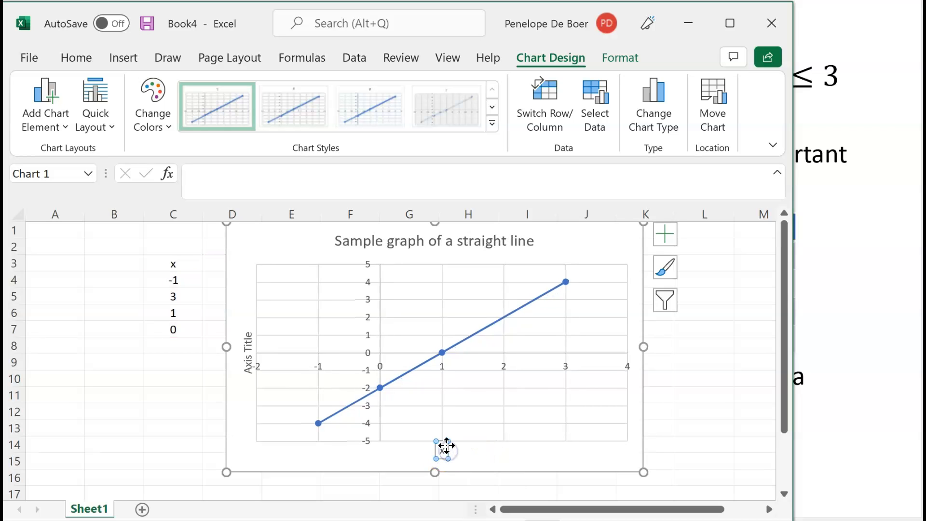
drag(444, 442, 645, 353)
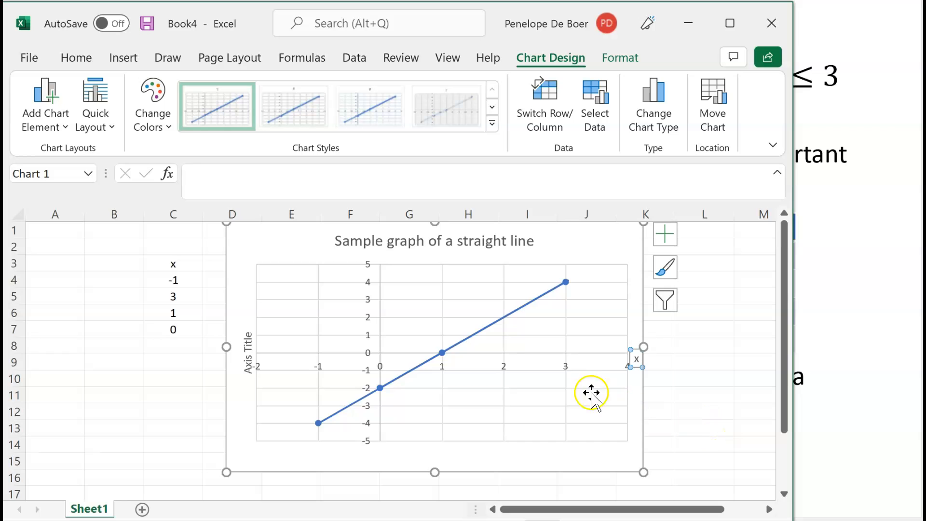
- Set the major unit of the chart's horizontal axis to 0.5 and close the formatting options
click(556, 354)
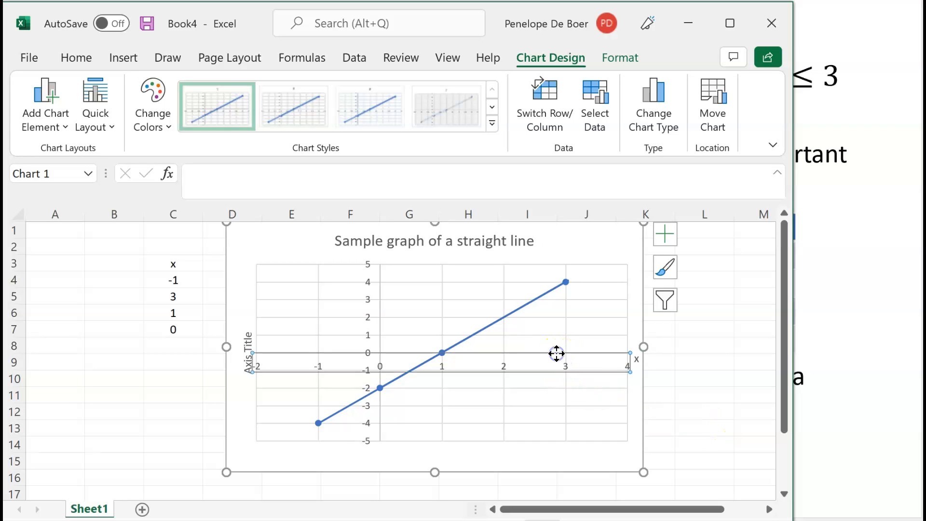
right_click(556, 353)
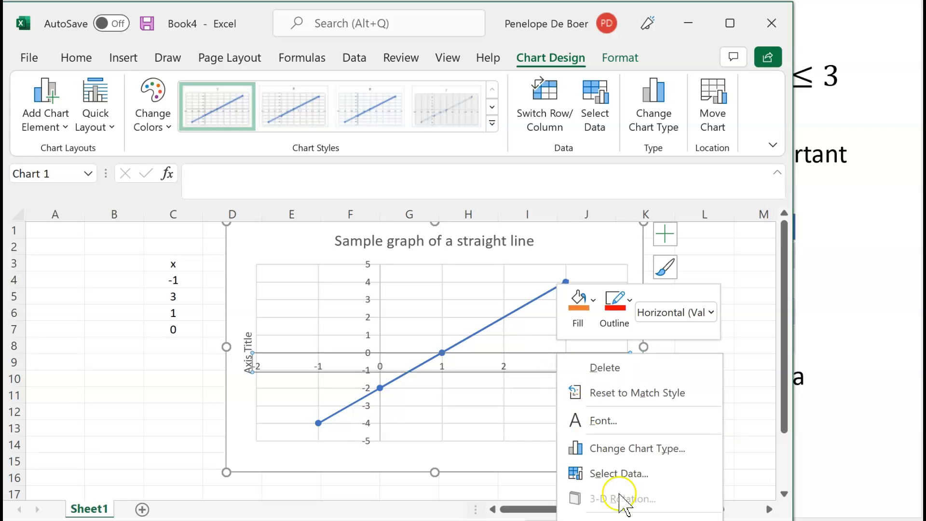
click(622, 519)
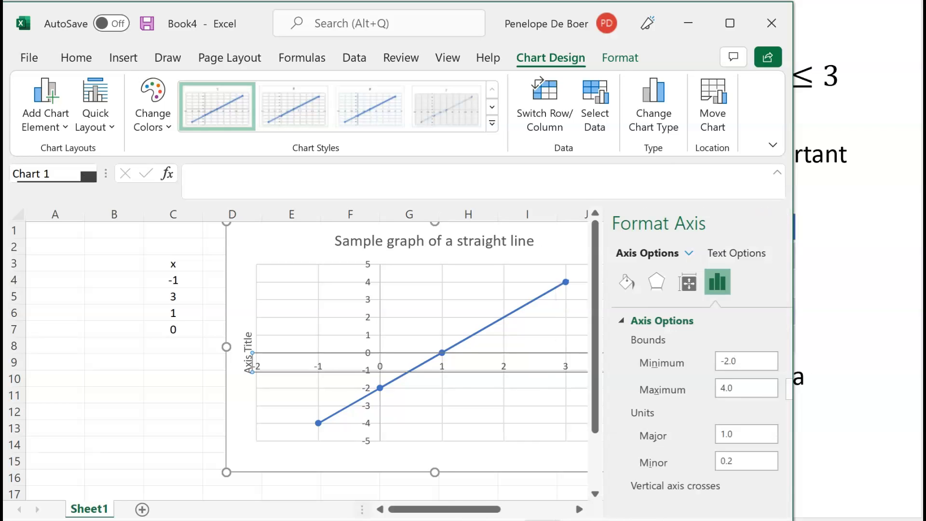
drag(679, 434, 660, 437)
text(0.5)
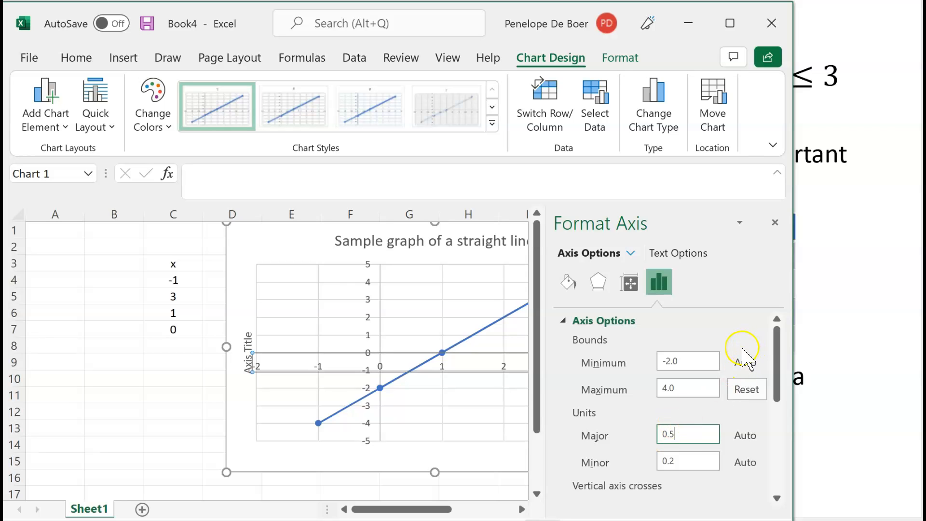
scroll(736, 360, down, 3)
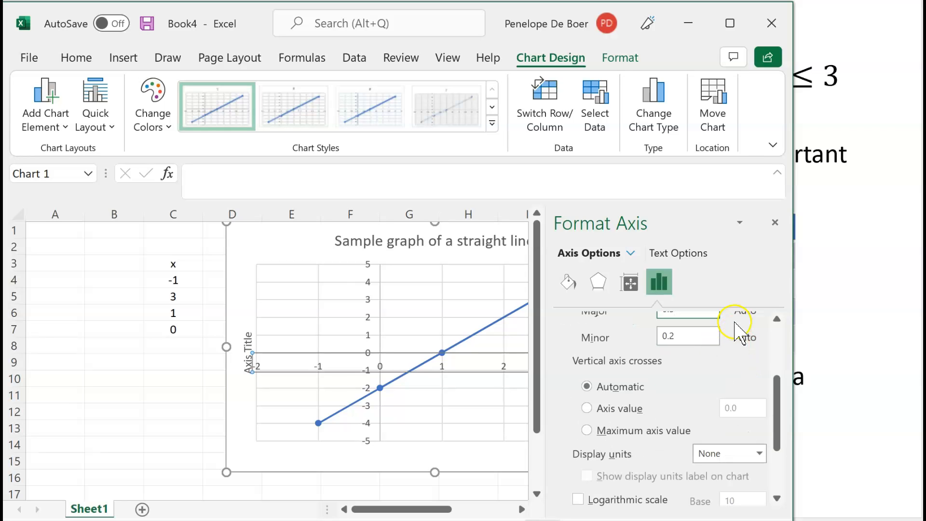
scroll(698, 388, up, 2)
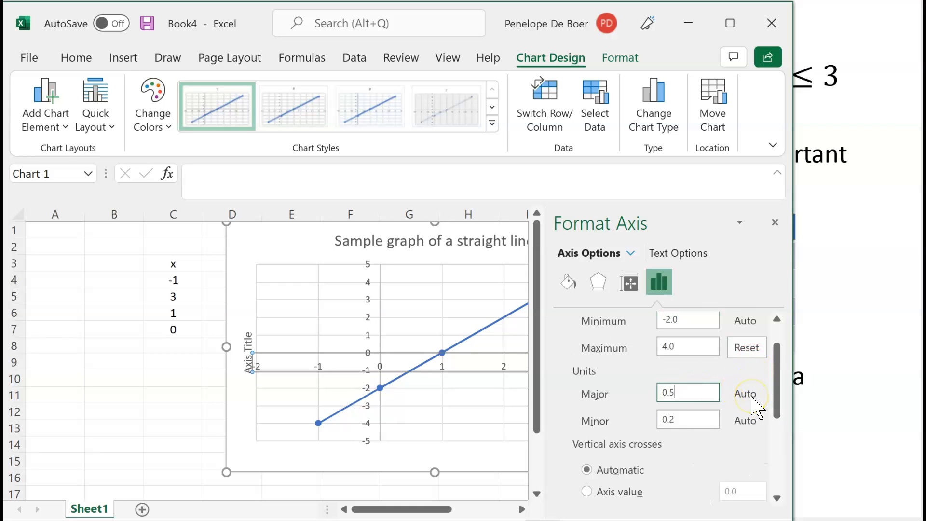
click(472, 409)
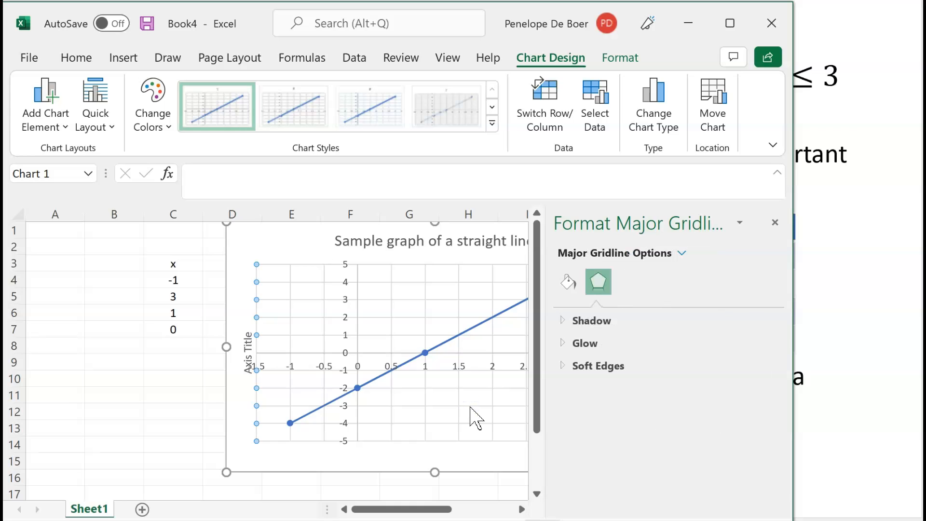
click(776, 223)
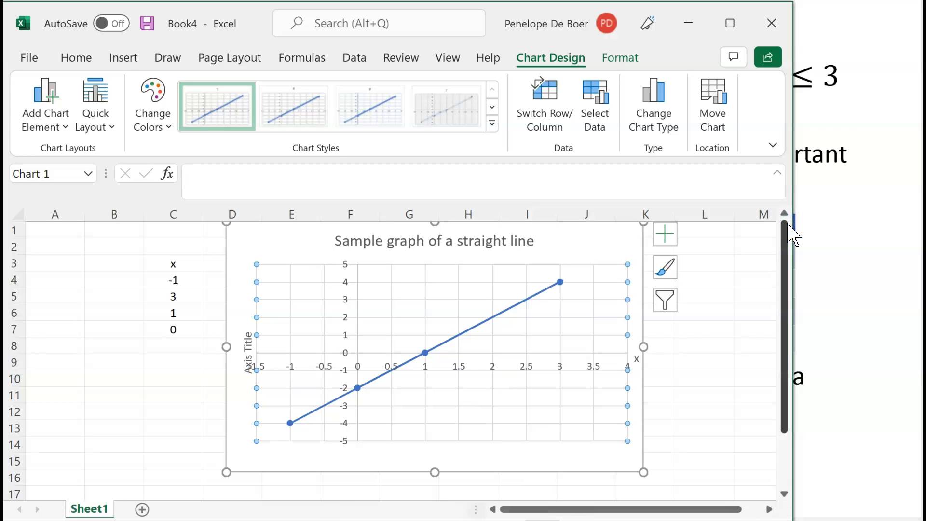
- Replace the vertical axis title's placeholder text with "y"
click(247, 348)
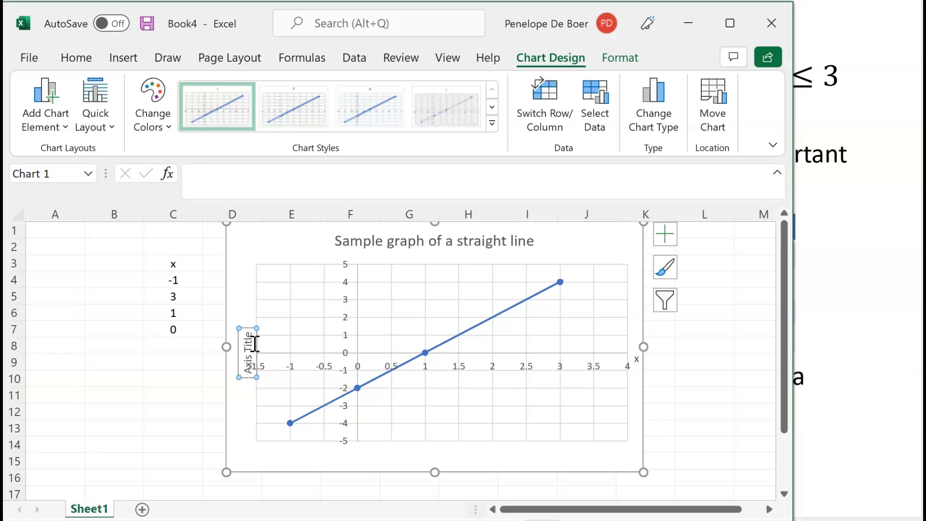
text(y)
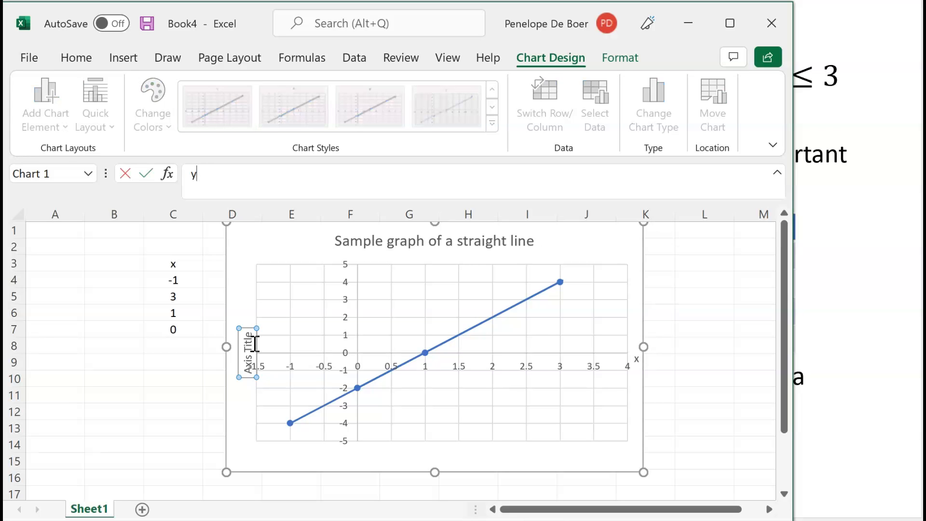
key(Return)
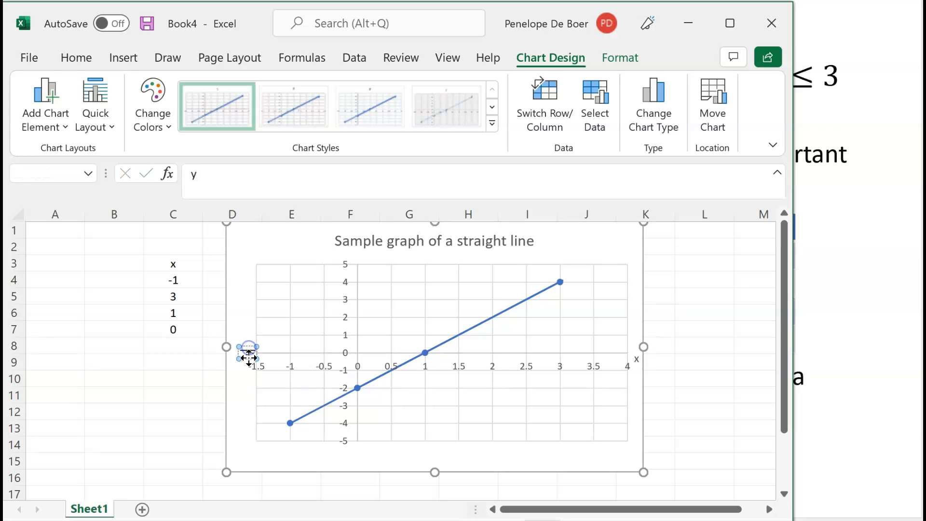
- Look through the formatting options of the vertical axis title, the vertical axis and the chart area for a text direction setting
click(262, 385)
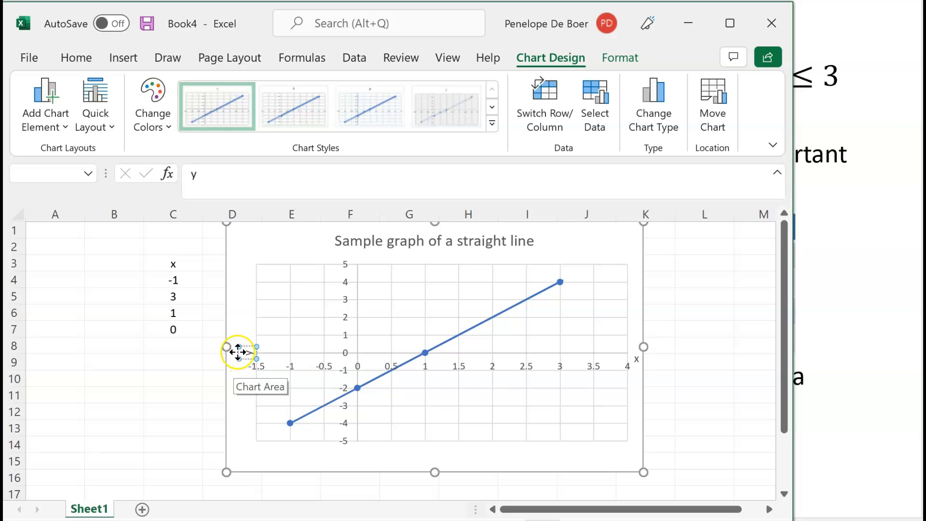
right_click(249, 354)
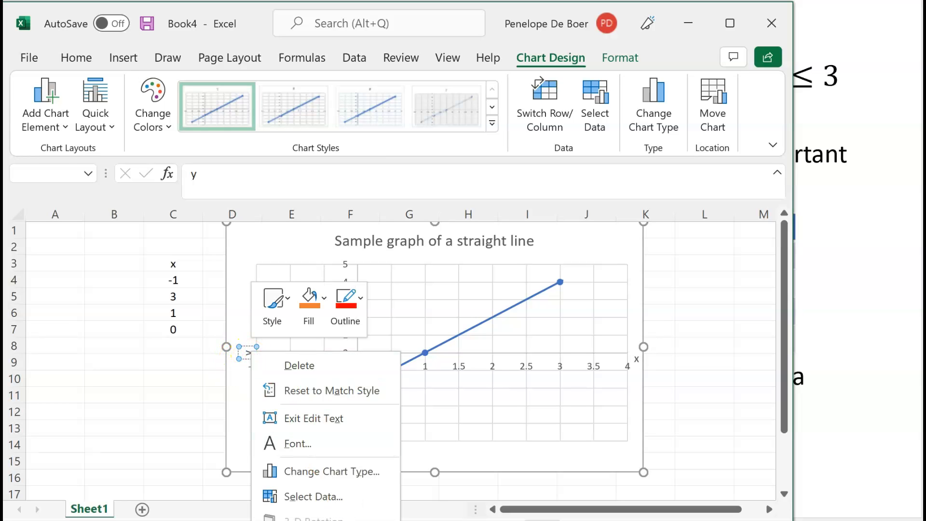
key(o)
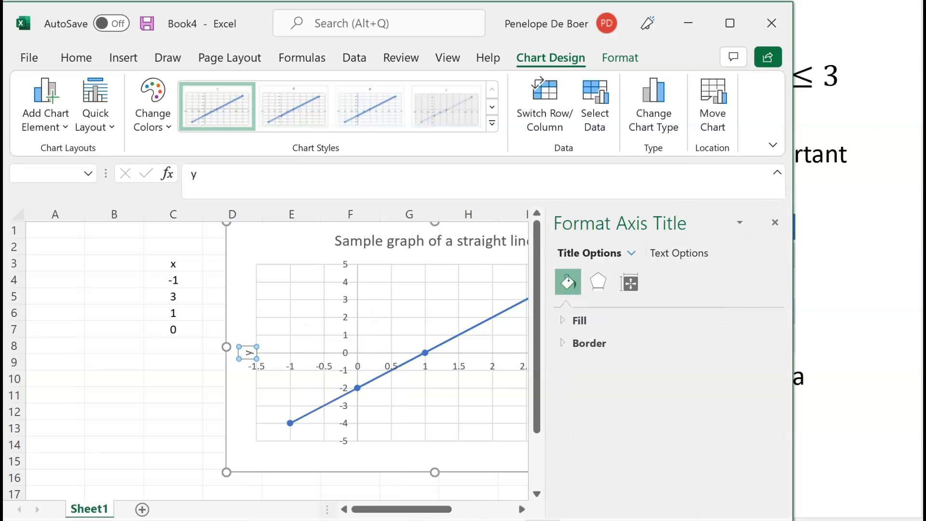
click(692, 253)
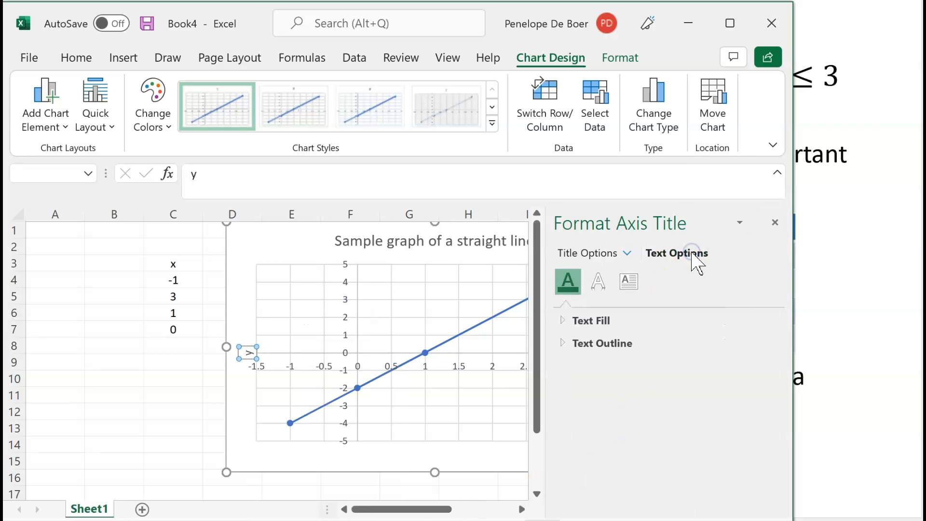
click(609, 252)
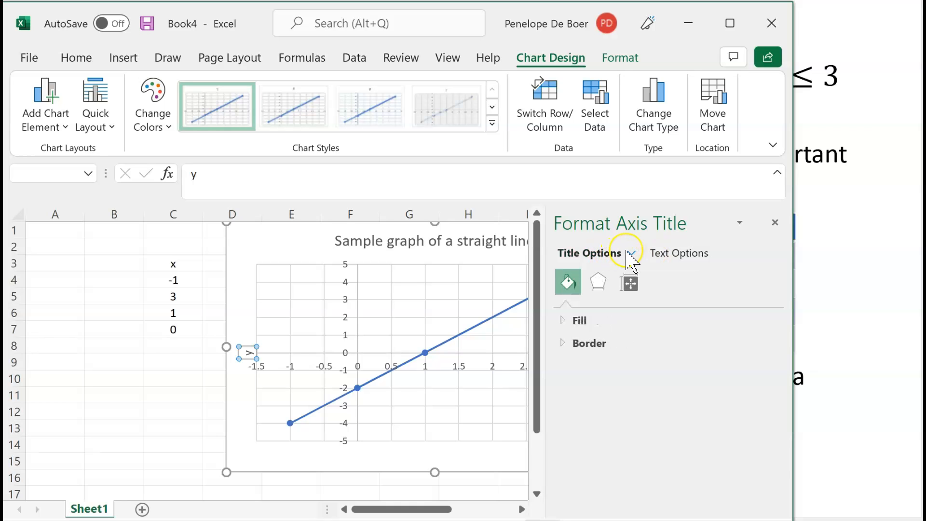
click(631, 253)
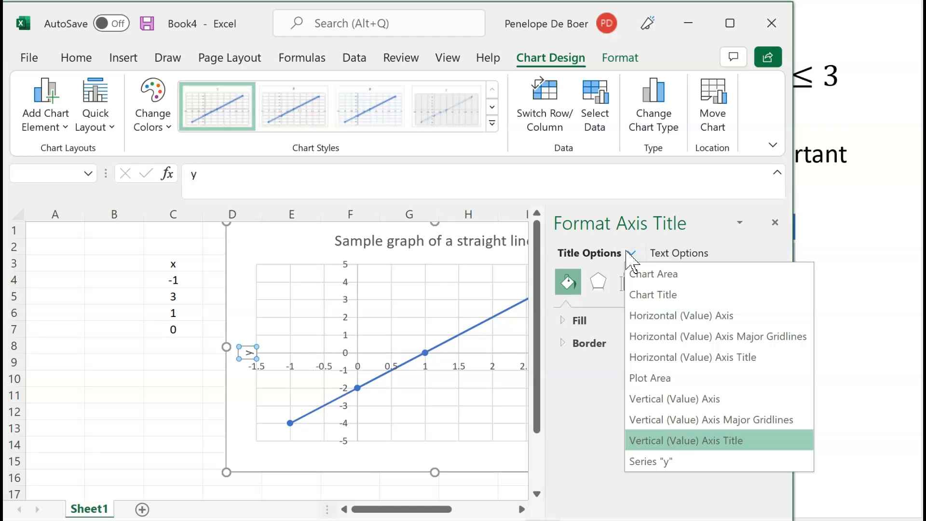
click(716, 403)
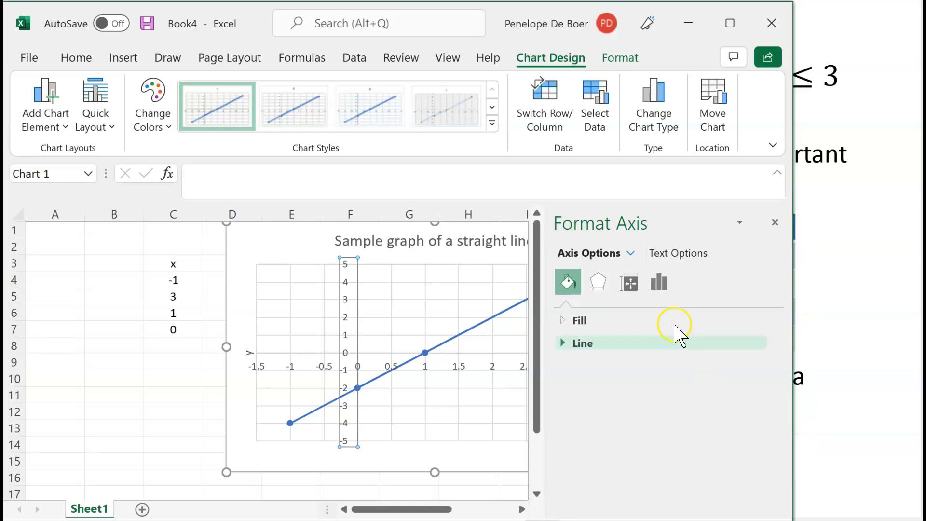
click(680, 253)
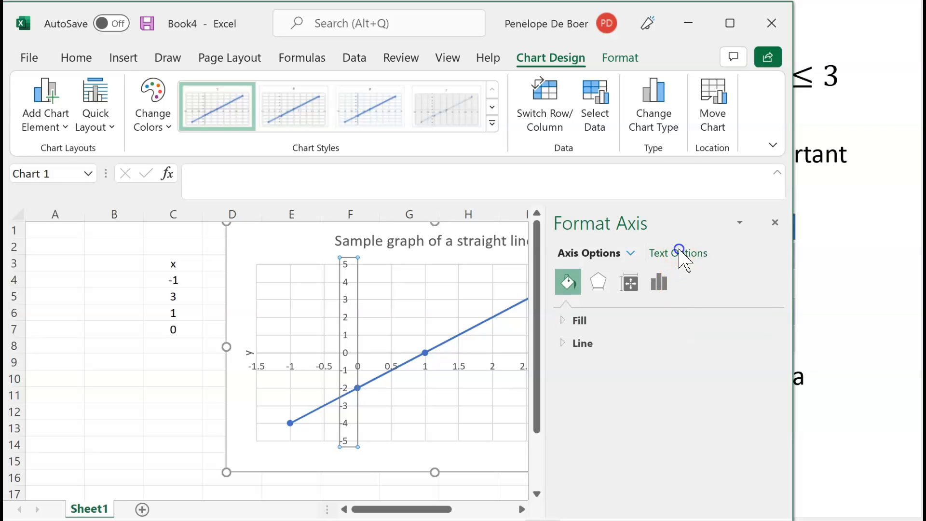
click(625, 252)
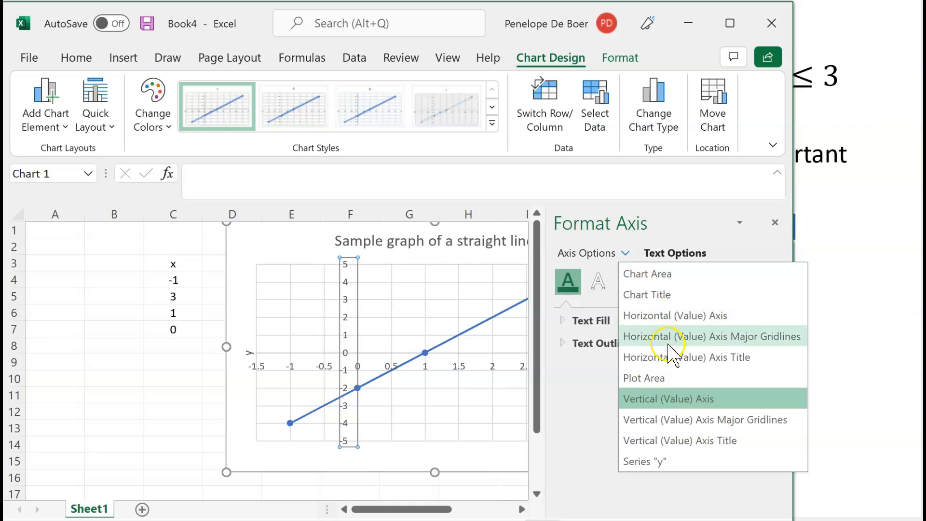
click(689, 399)
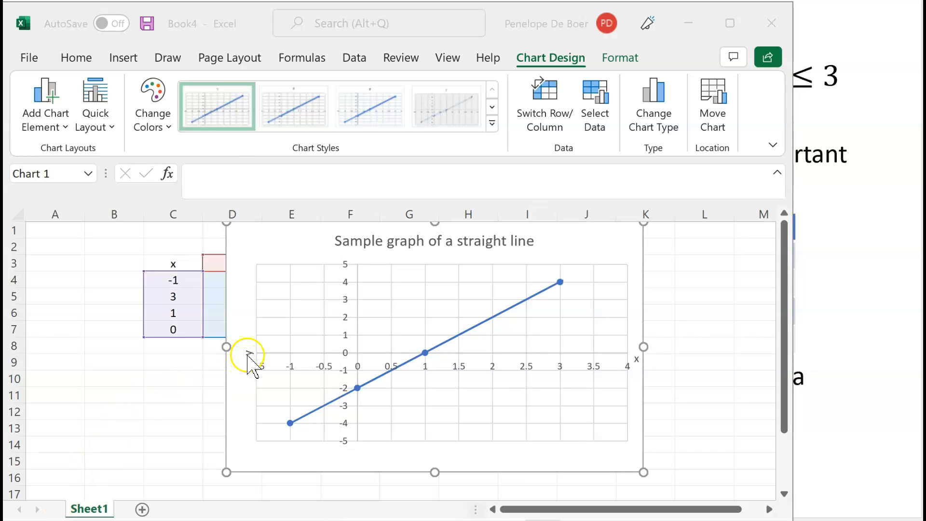
click(249, 355)
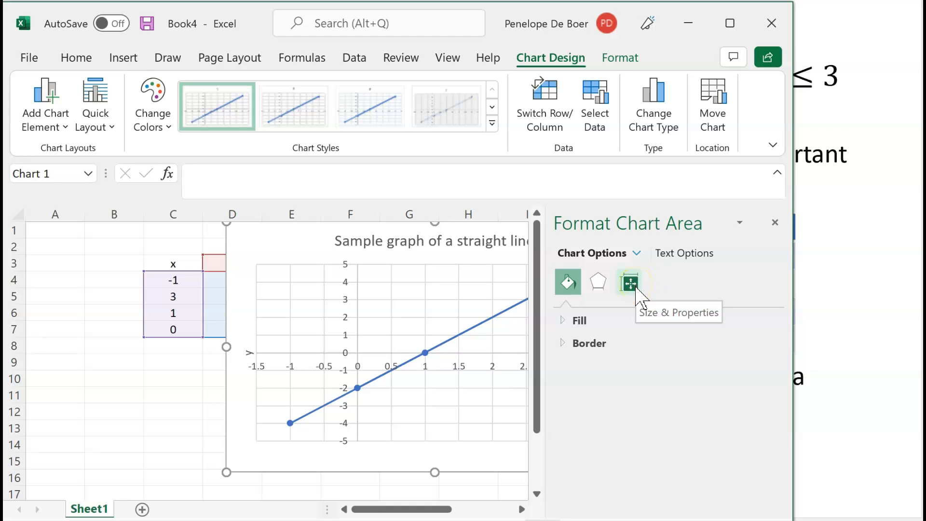
click(637, 288)
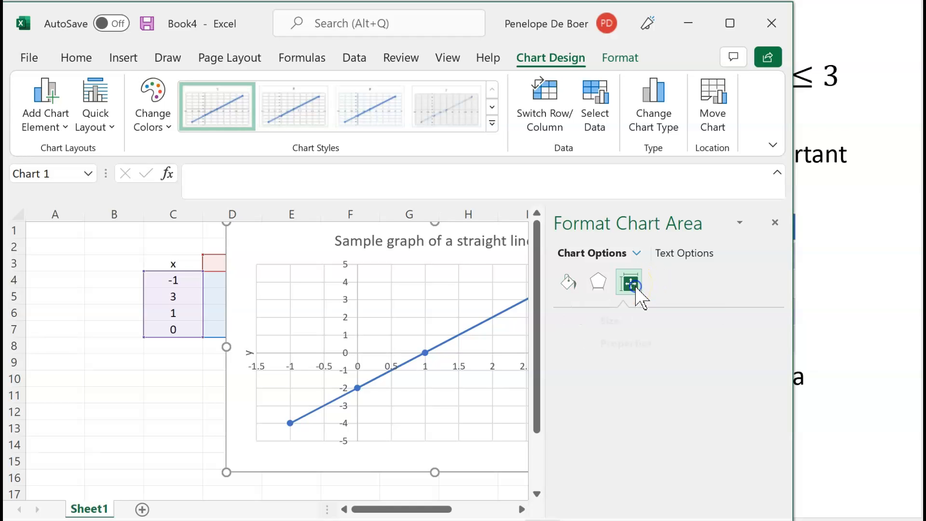
click(618, 345)
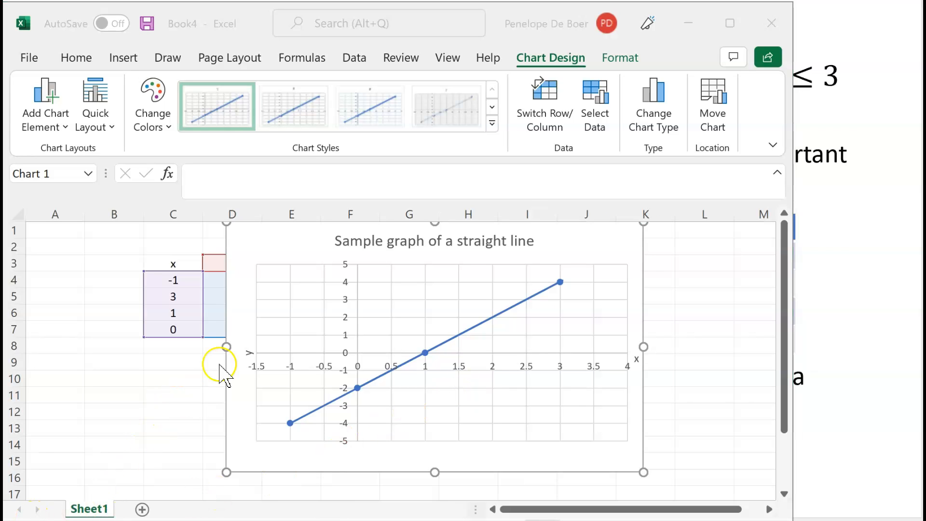
- Set the text direction of the "y" vertical axis title to Horizontal and close the formatting options
click(249, 356)
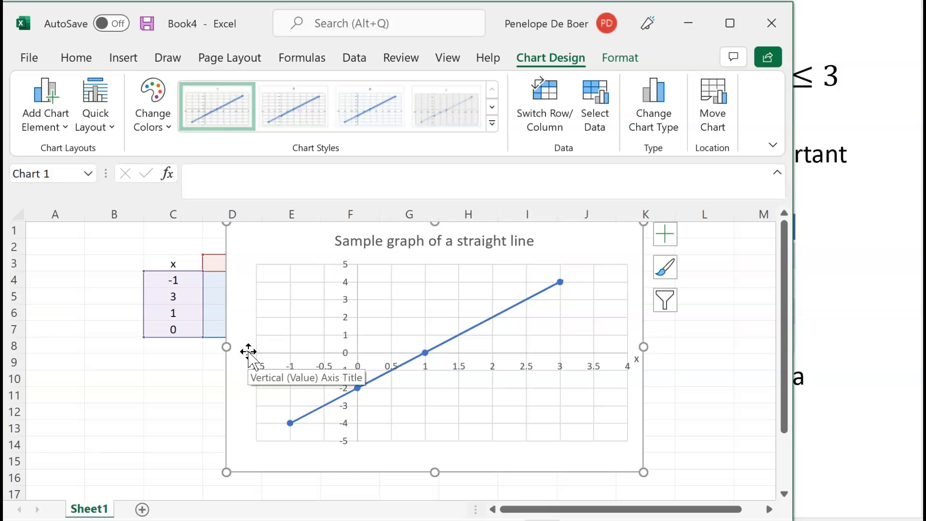
right_click(249, 356)
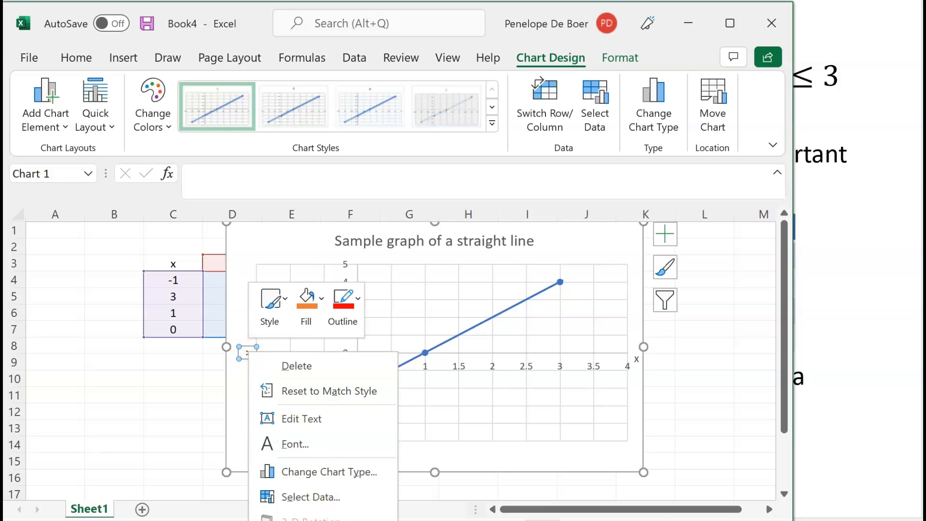
click(309, 520)
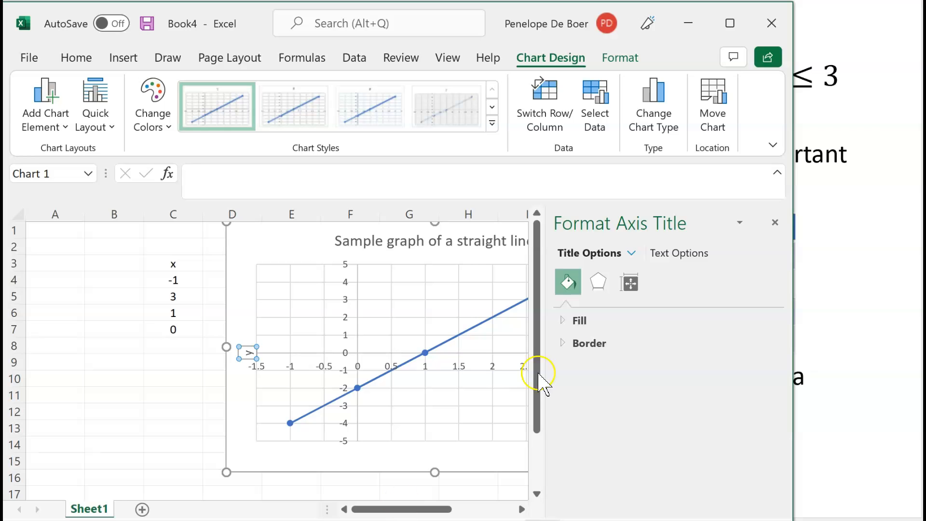
click(630, 281)
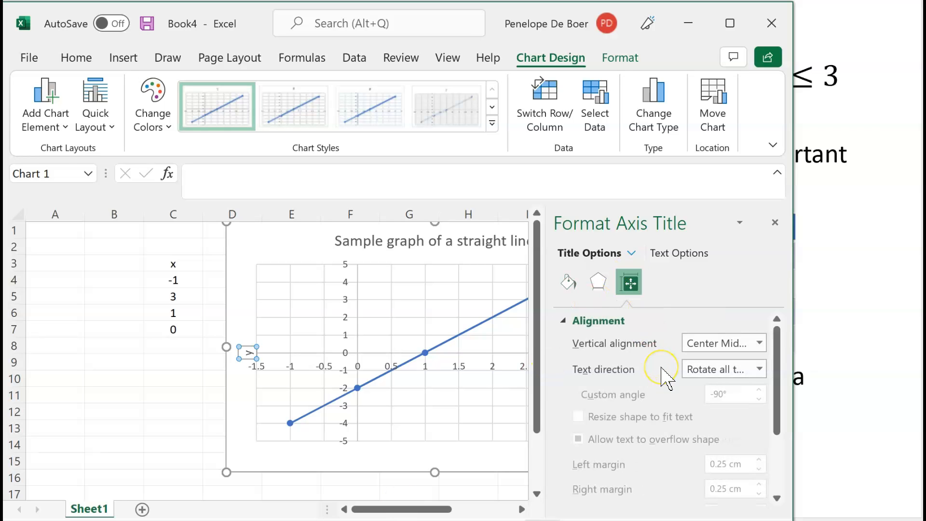
click(760, 369)
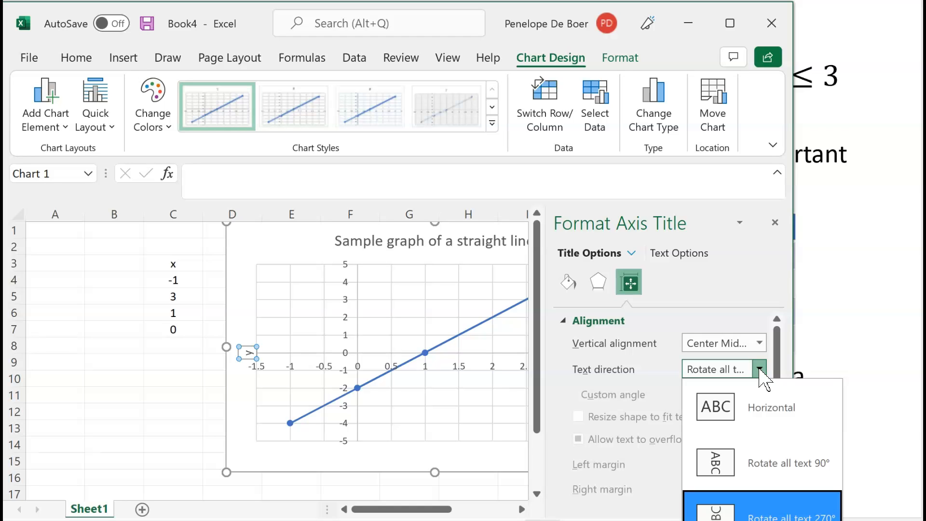
click(758, 406)
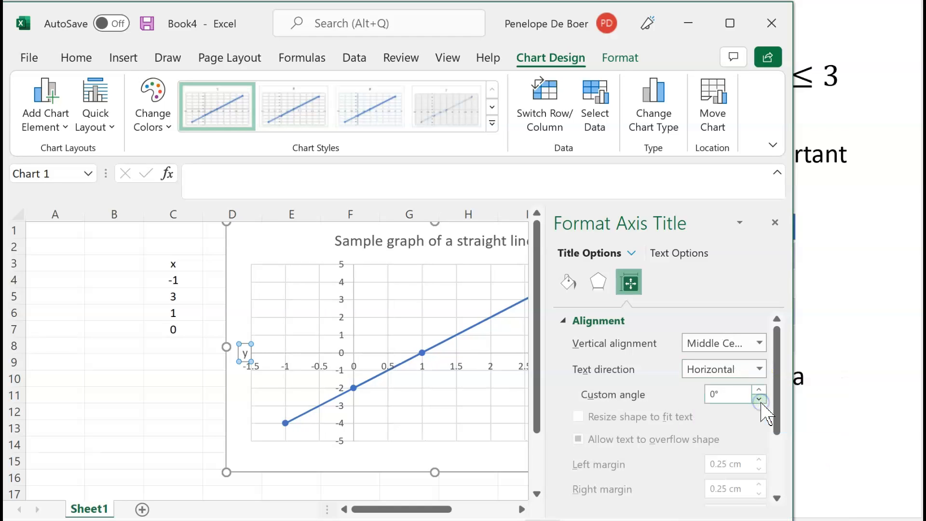
click(774, 222)
- Move the chart title sideways so it sits above the positive end of the horizontal axis
click(245, 353)
click(451, 241)
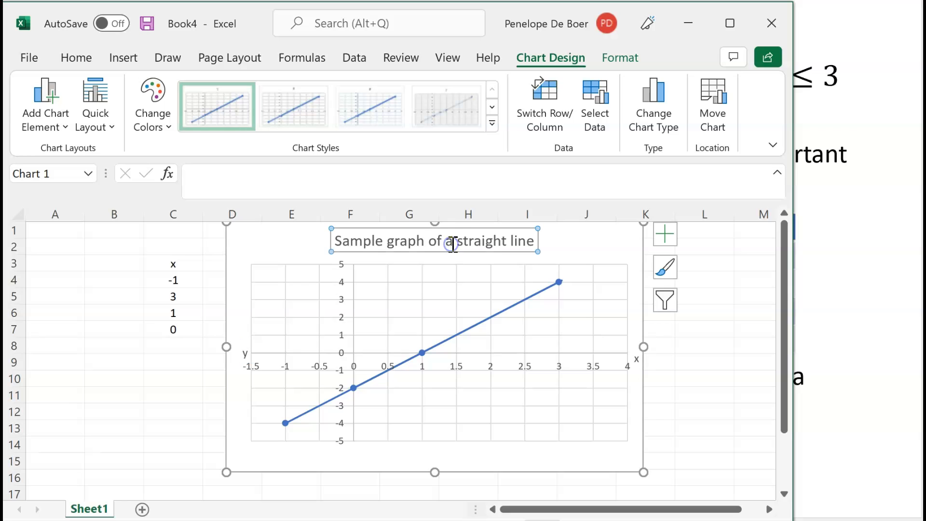
drag(470, 228, 557, 229)
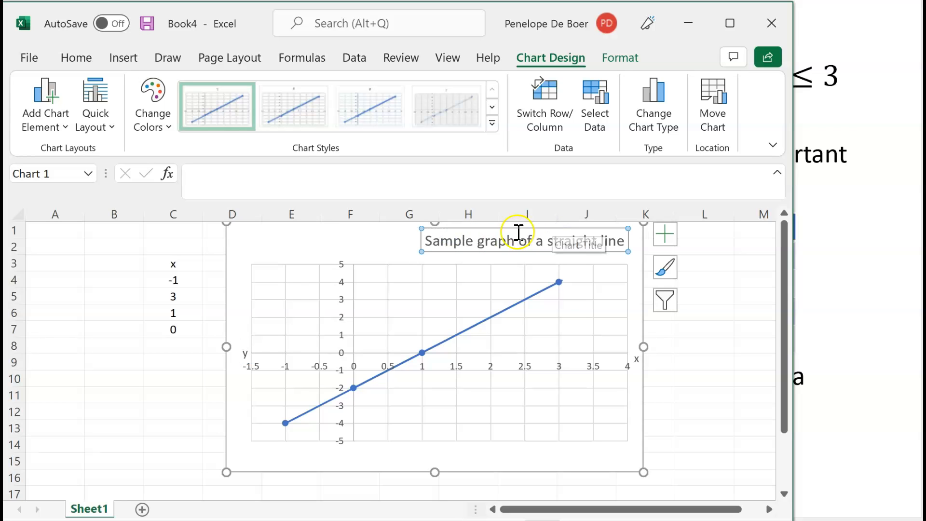
- Try to move the "y" axis title up toward the upper end of the plot
click(244, 354)
drag(244, 348, 252, 271)
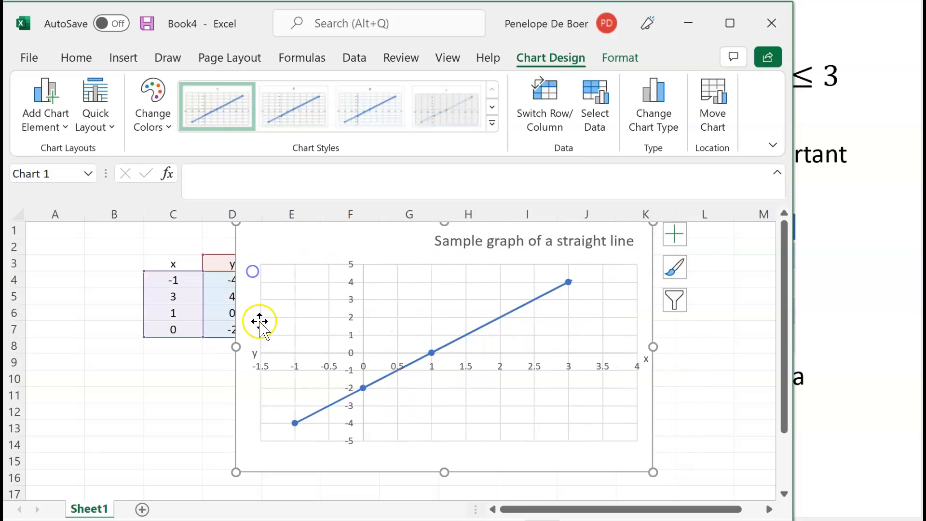
click(250, 354)
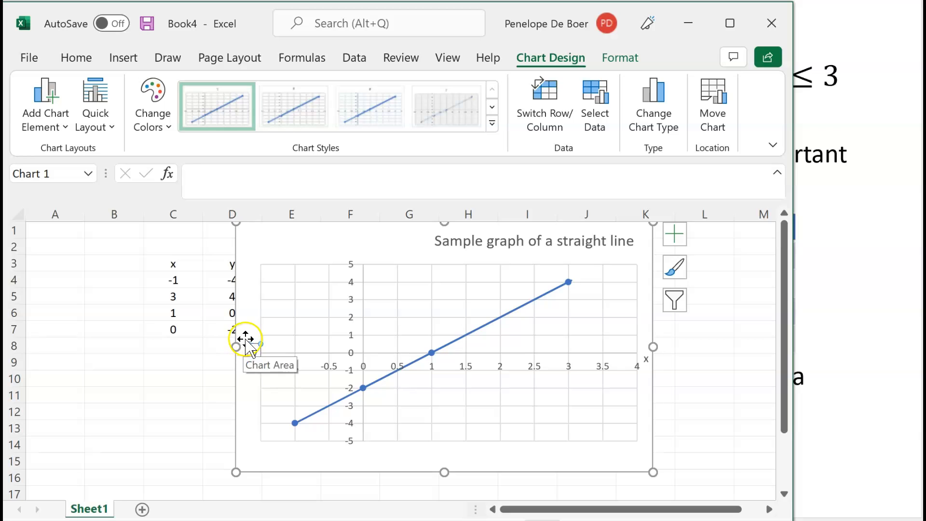
mouse_move(249, 345)
mouse_down()
mouse_move(265, 322)
mouse_move(249, 347)
mouse_up()
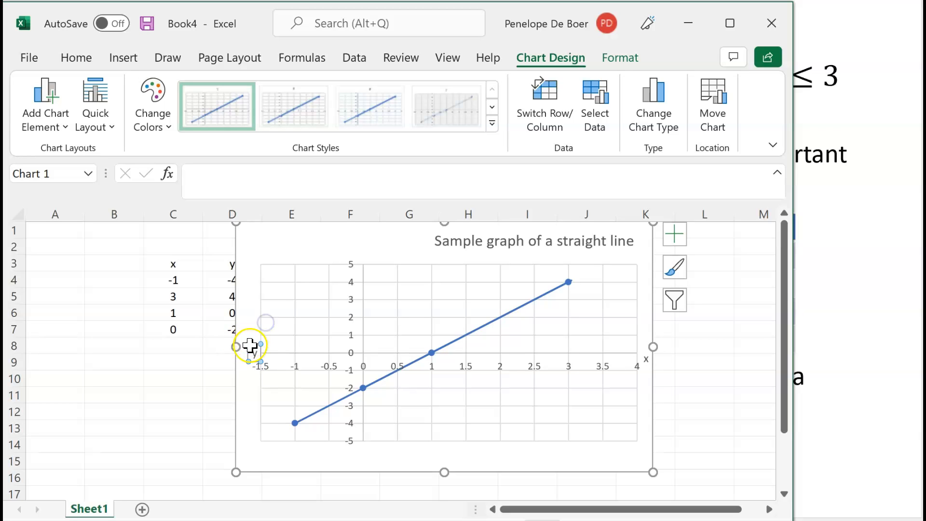
double_click(249, 354)
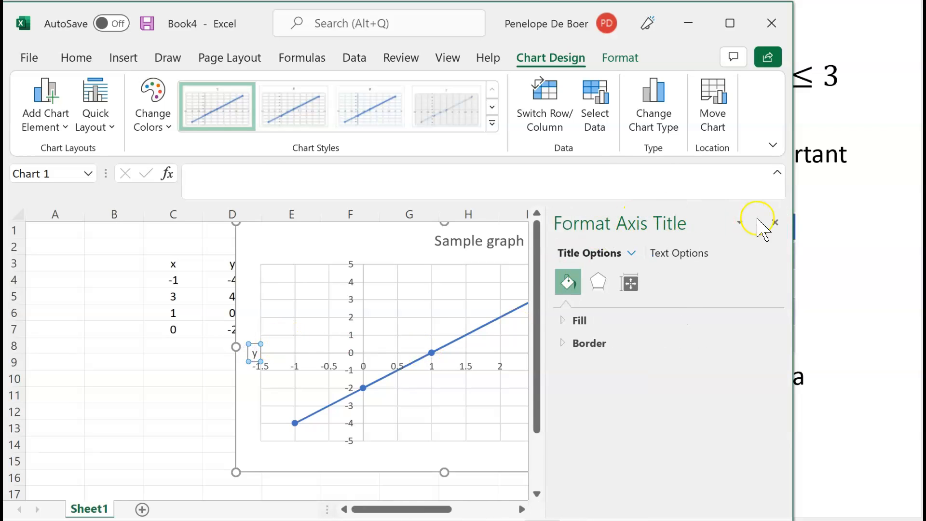
click(775, 223)
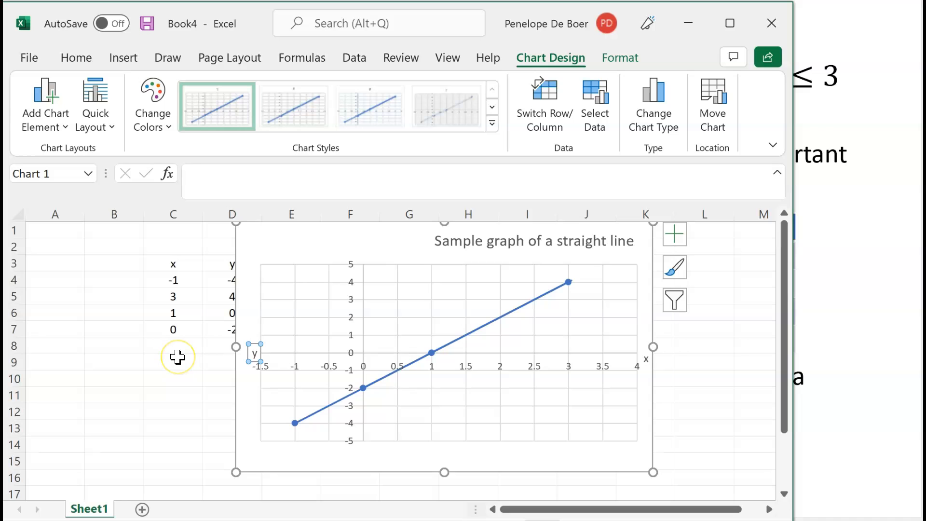
- Insert a text box on the empty cells beside the chart, spanning columns M to N and about rows 5 to 9
key(alt+j)
key(i)
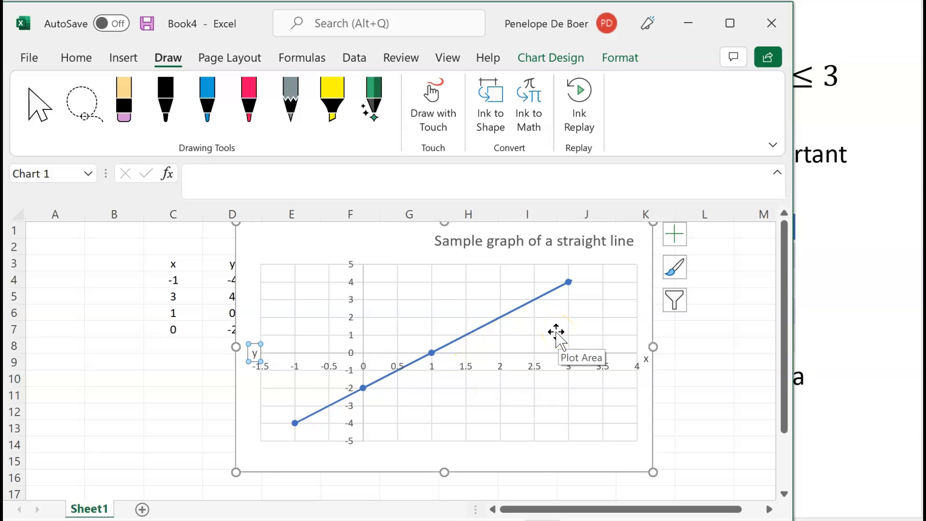
click(123, 60)
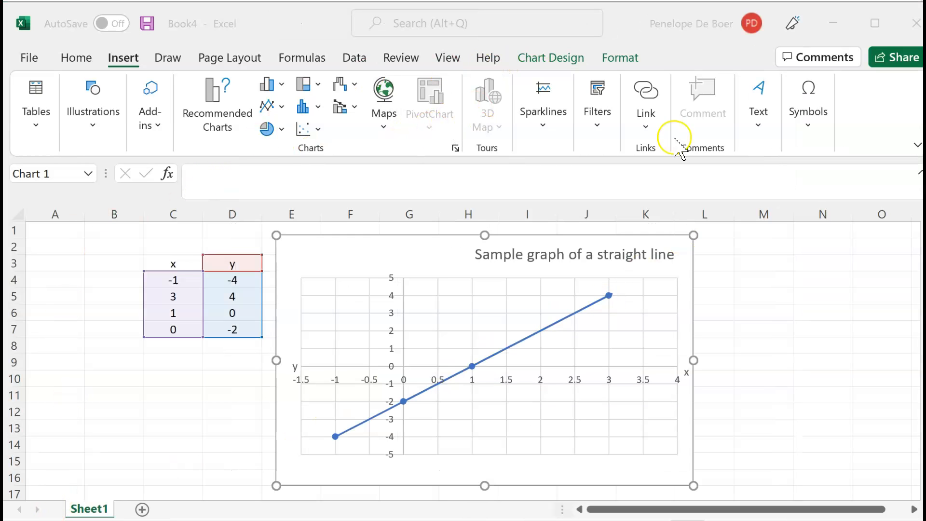
click(761, 130)
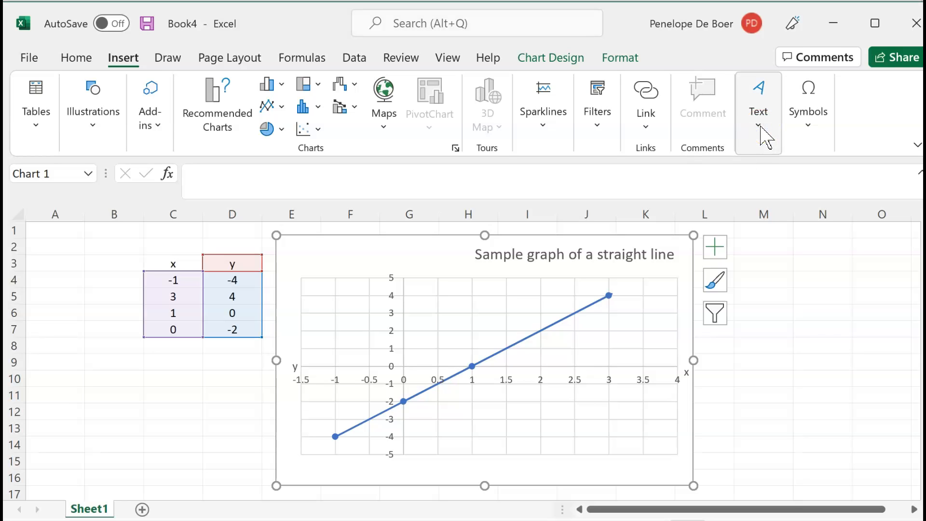
click(764, 136)
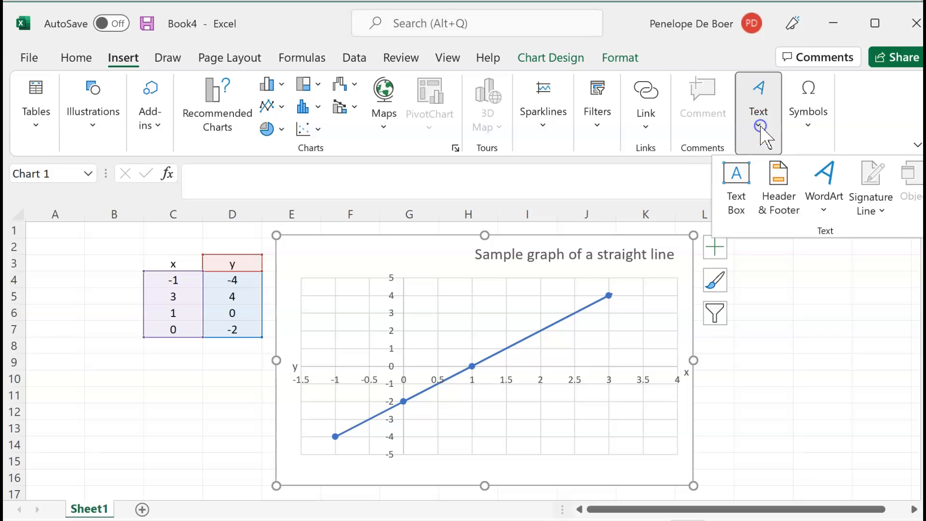
click(746, 176)
mouse_move(772, 288)
mouse_down()
mouse_move(825, 298)
mouse_move(842, 372)
mouse_up()
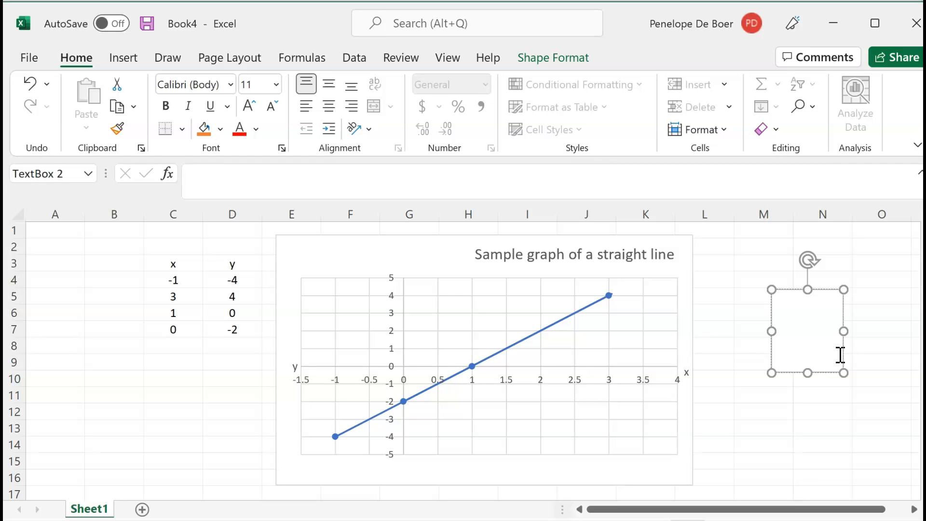
- Insert a new equation in the empty text box and write it as y=2x-2
key(alt)
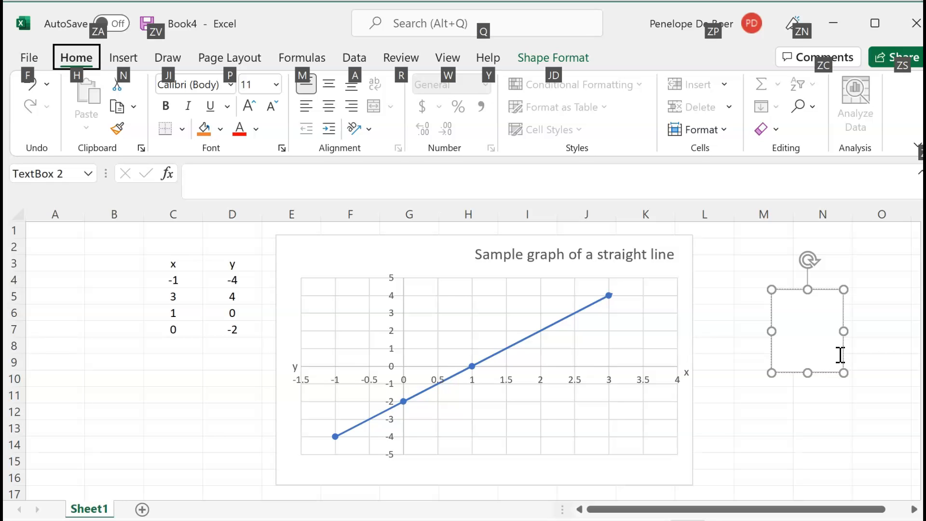
key(n)
key(e)
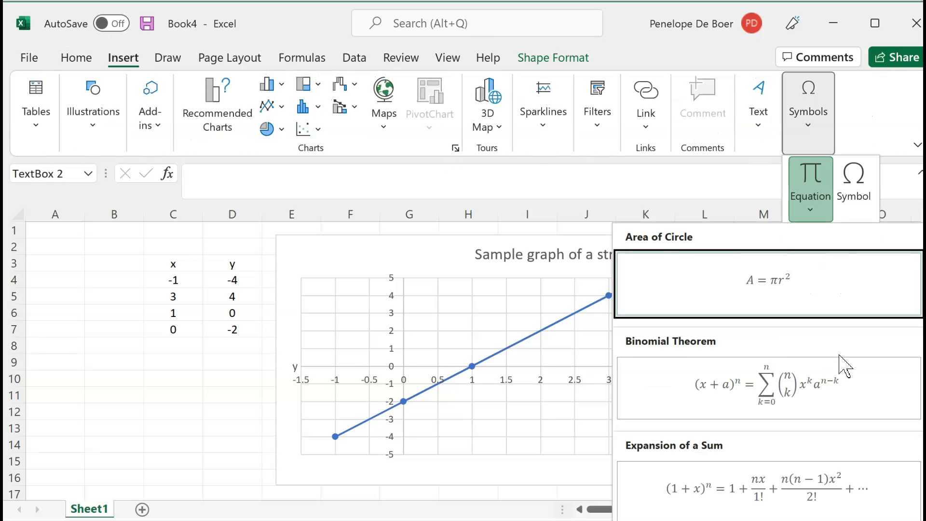
key(i)
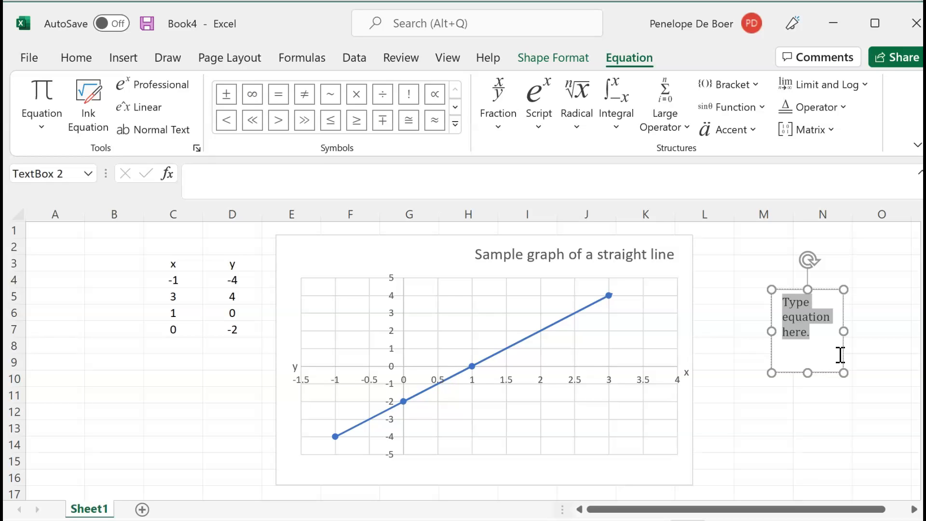
text(y=2x-)
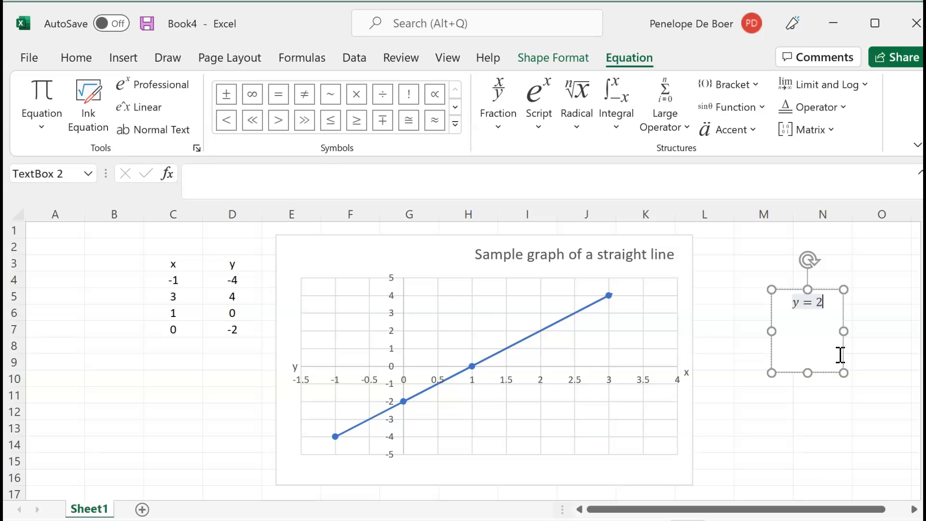
text(2)
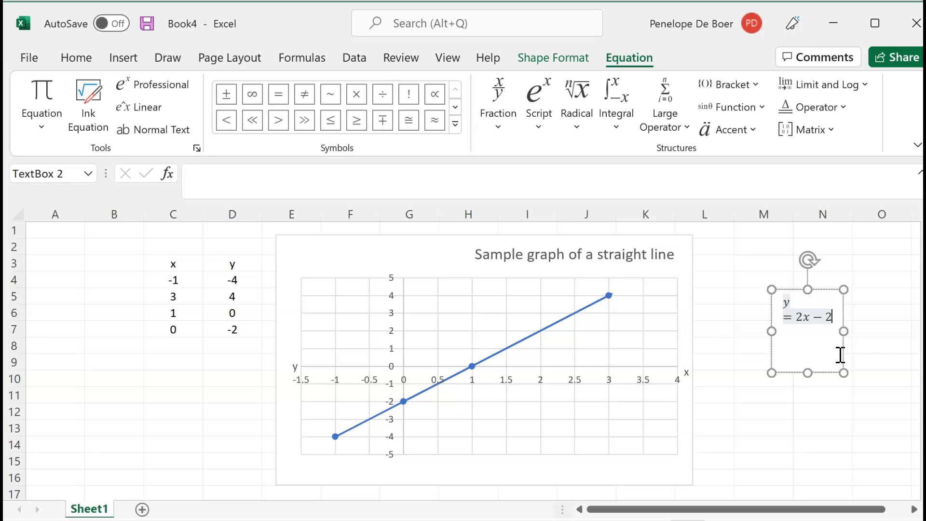
- Resize the equation text box to fit the equation on one line and move it onto the chart, above the line near x = 1
drag(845, 331, 874, 329)
drag(823, 372, 788, 303)
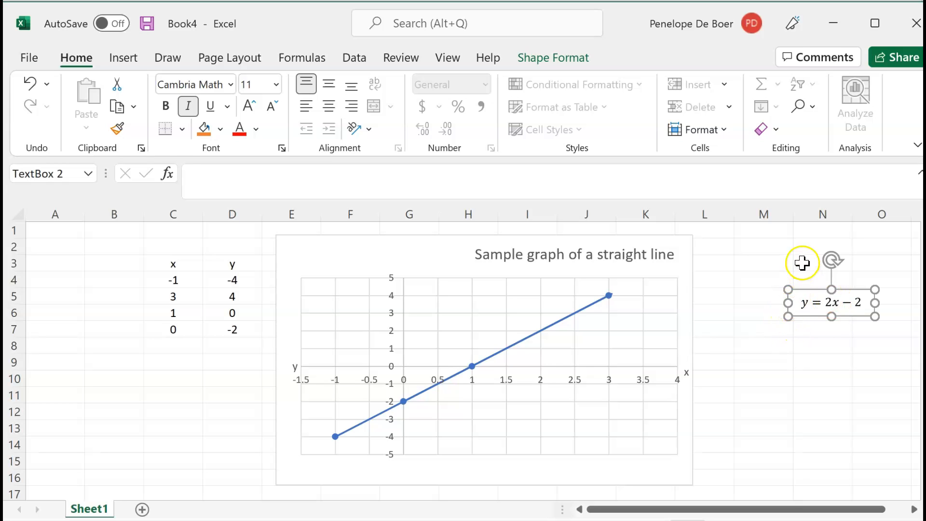
drag(811, 289, 472, 302)
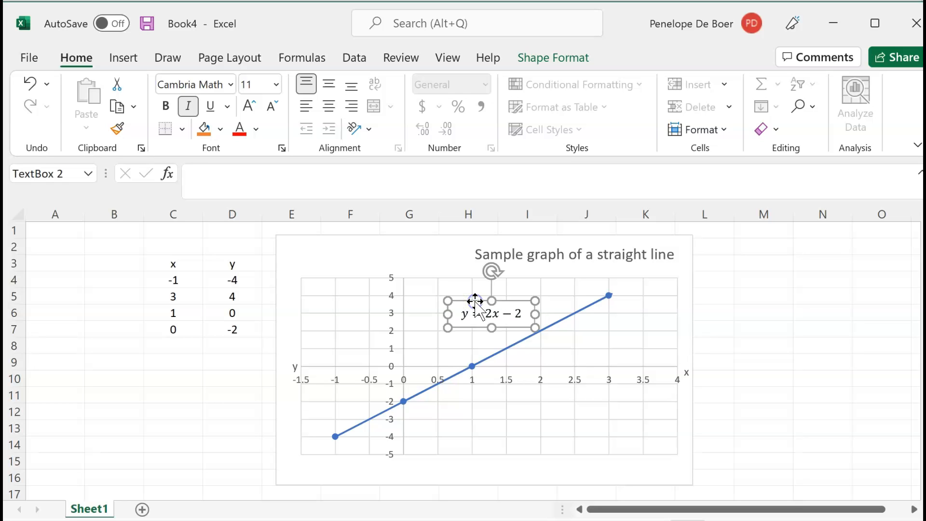
- Format the equation text box with No fill and No line, close the formatting options and deselect the chart
right_click(475, 301)
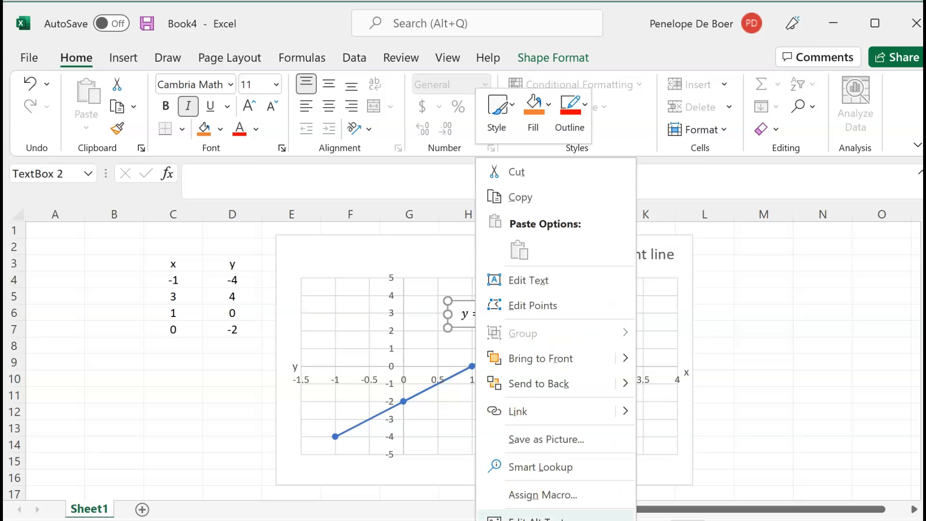
click(543, 520)
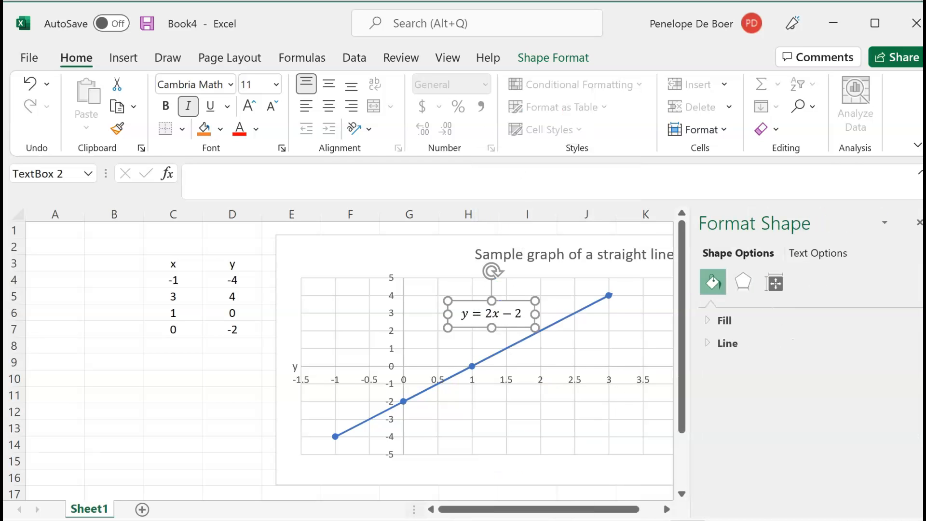
click(716, 320)
click(722, 347)
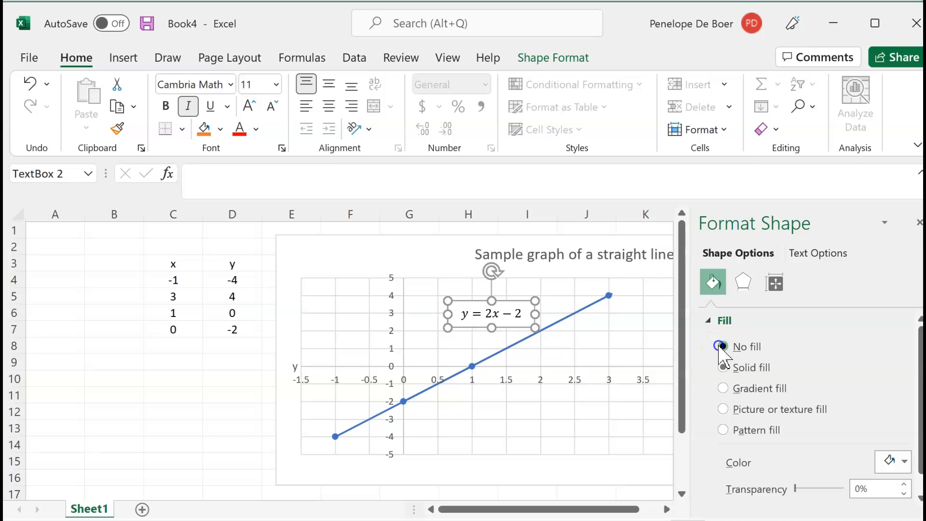
click(709, 461)
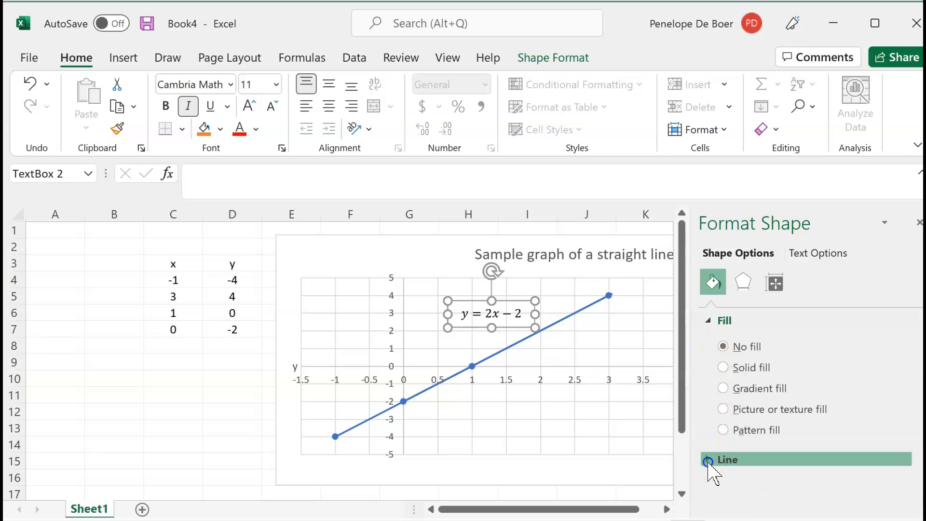
click(723, 485)
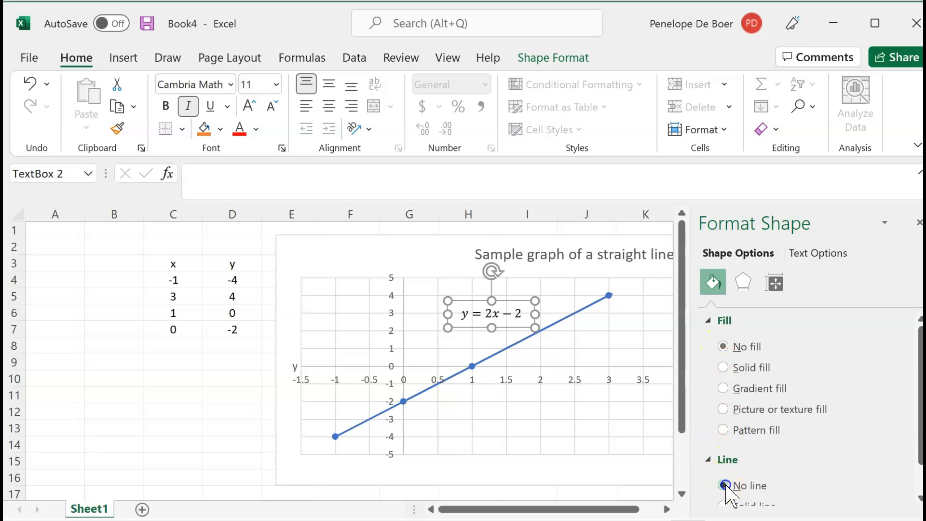
click(602, 419)
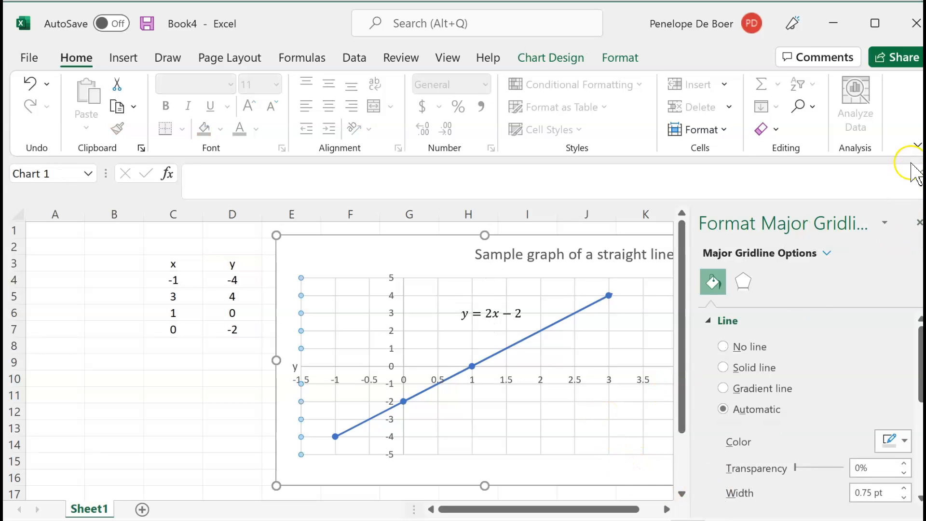
click(919, 223)
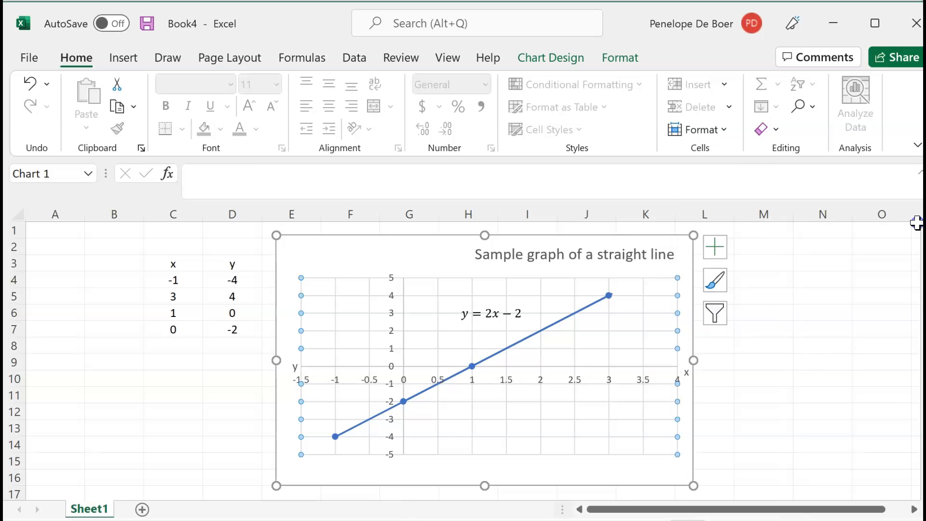
click(820, 342)
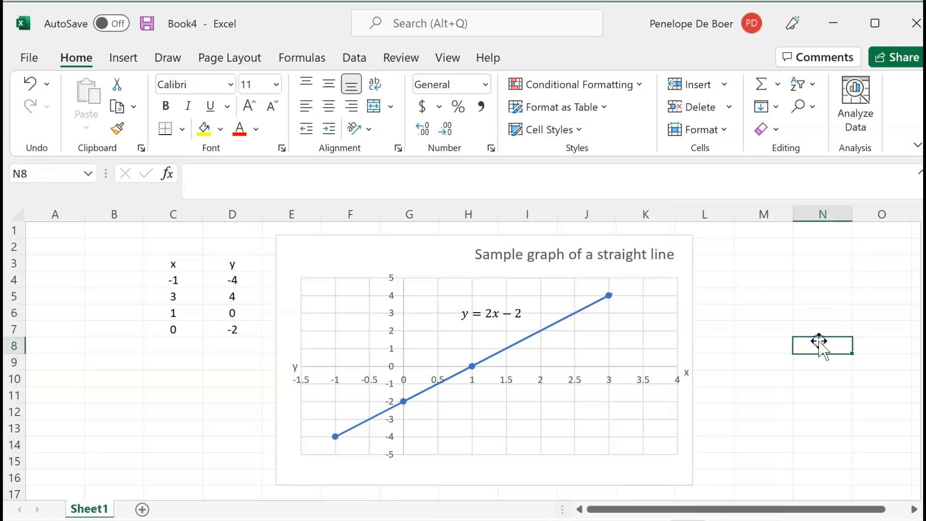